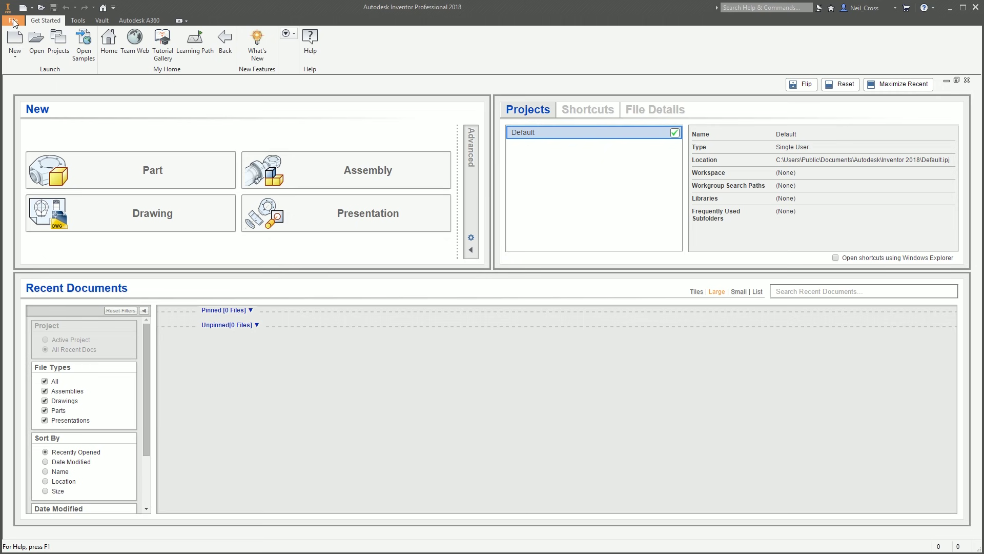
- Copy the Content Center 'Location of Libraries' path from the Application Options
left_click(14, 20)
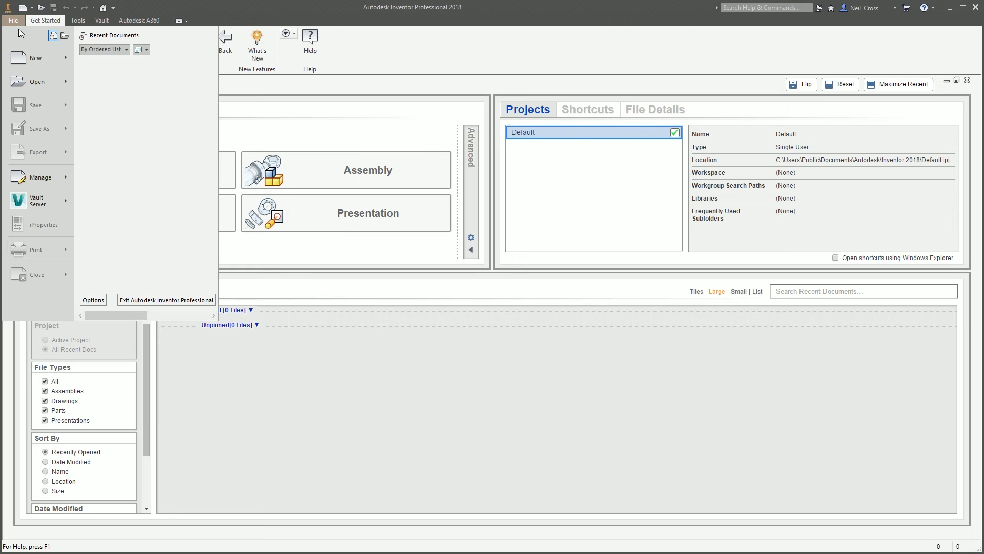
left_click(96, 299)
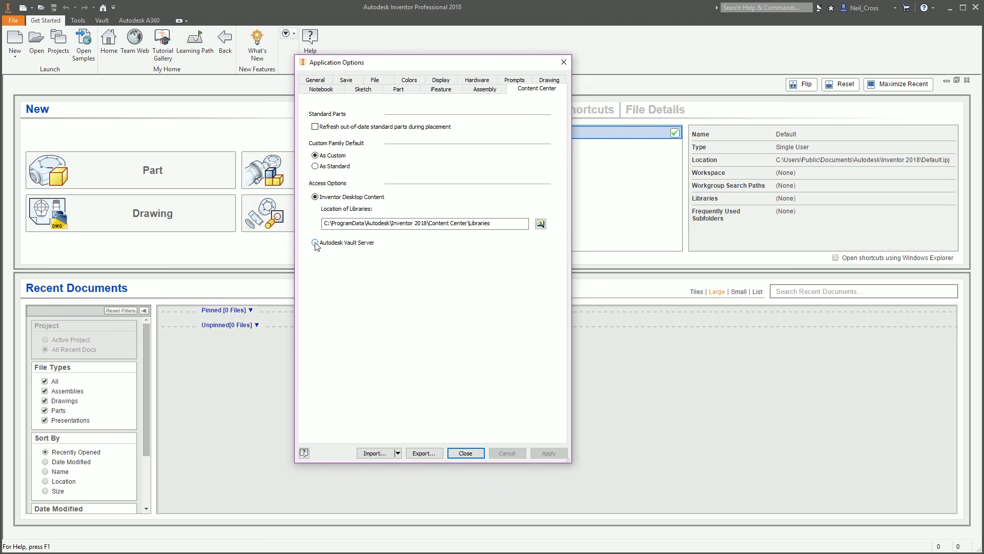
left_click_drag(467, 223, 324, 254)
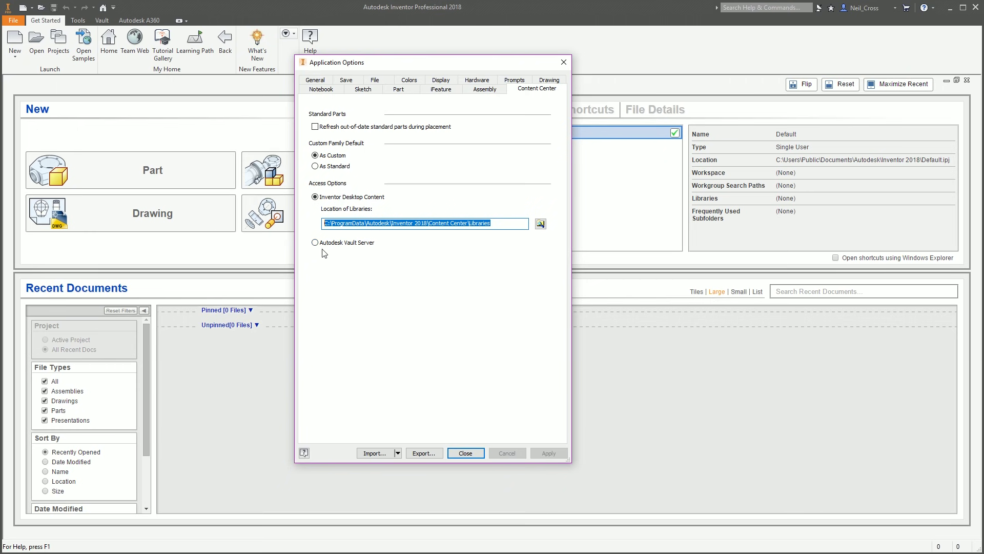
right_click(469, 223)
left_click(490, 258)
- Paste the libraries path into File Explorer, review the .idcl library files, then close Explorer
key("super+e")
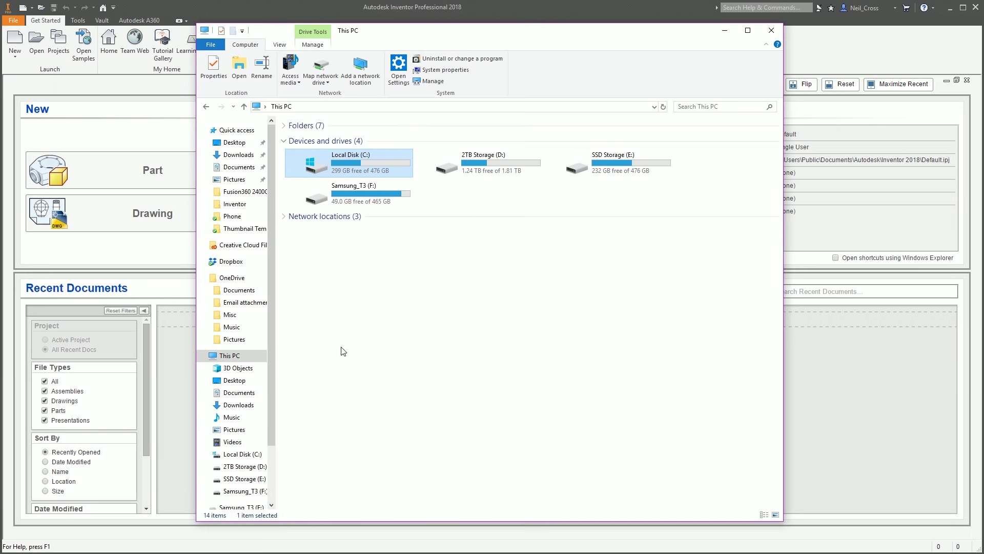
key("alt+d")
key("ctrl+v")
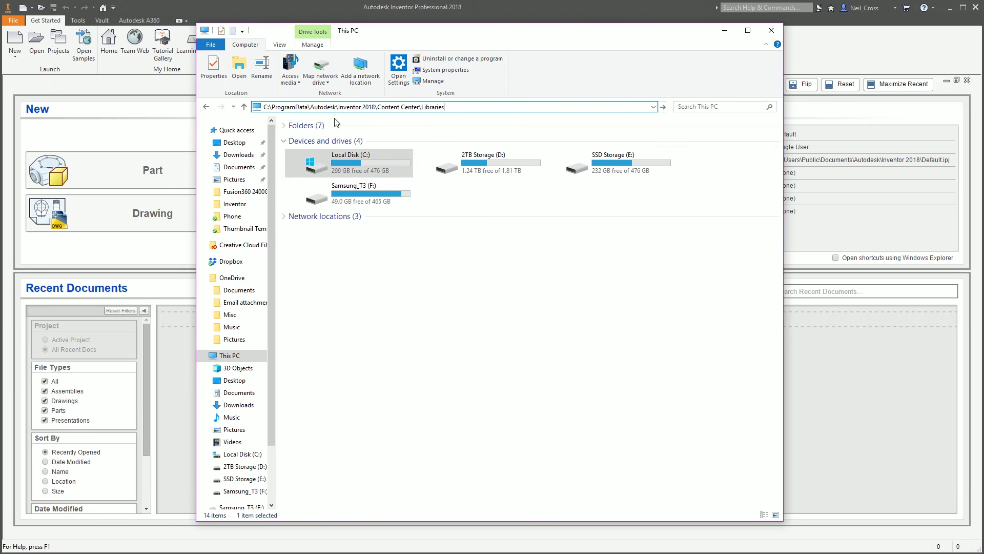
key("Return")
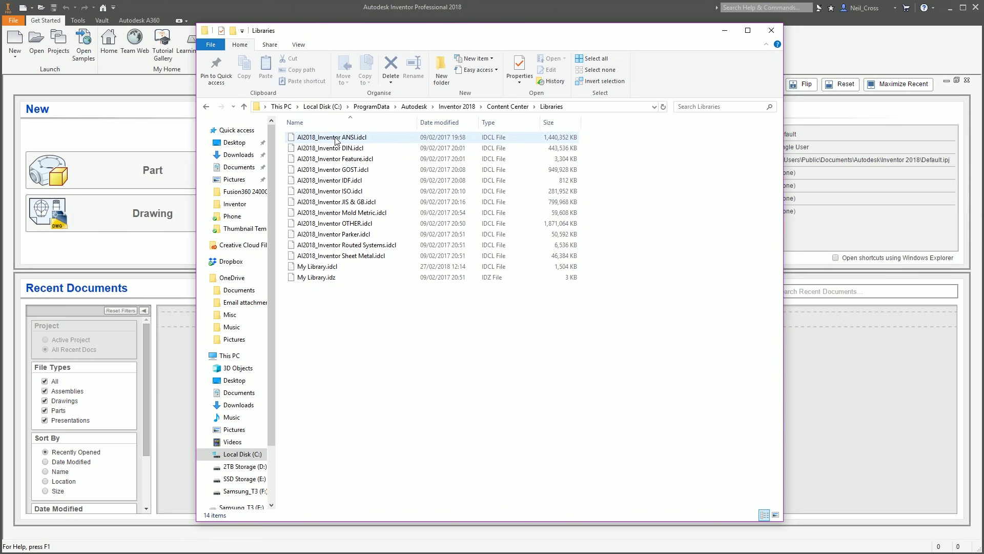
left_click(771, 29)
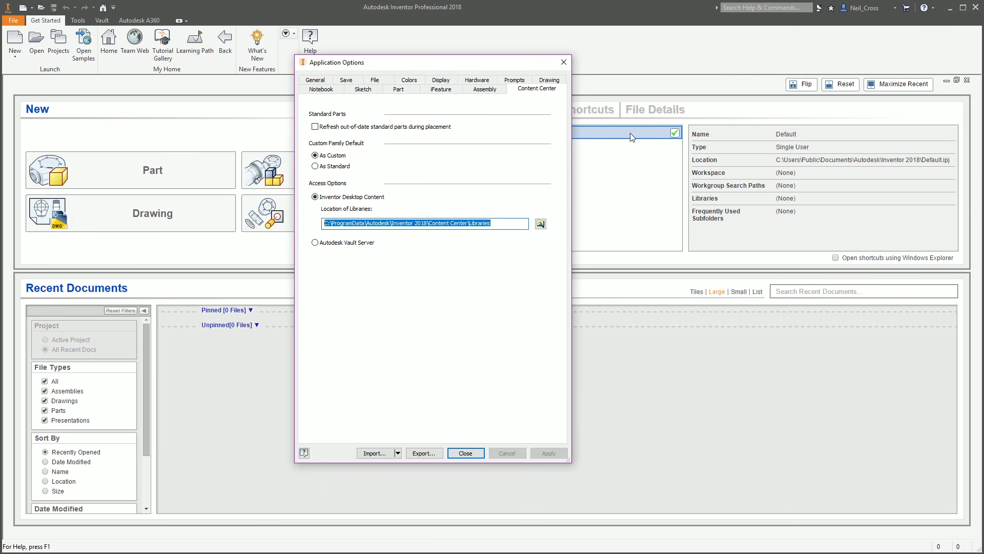
- Close Application Options, create Assembly1 from Standard.iam, and bring up its Save As dialog
left_click(564, 63)
left_click(17, 45)
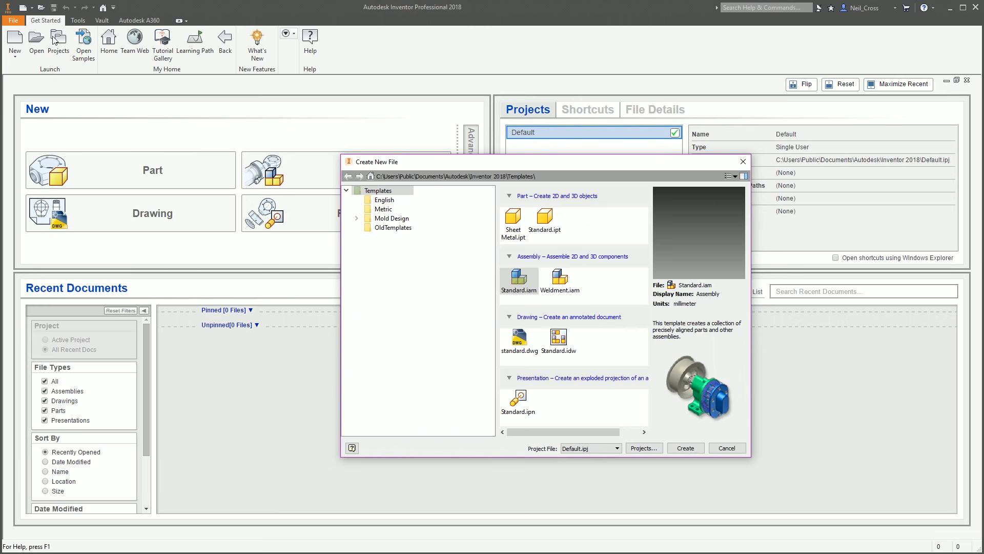
double_click(528, 267)
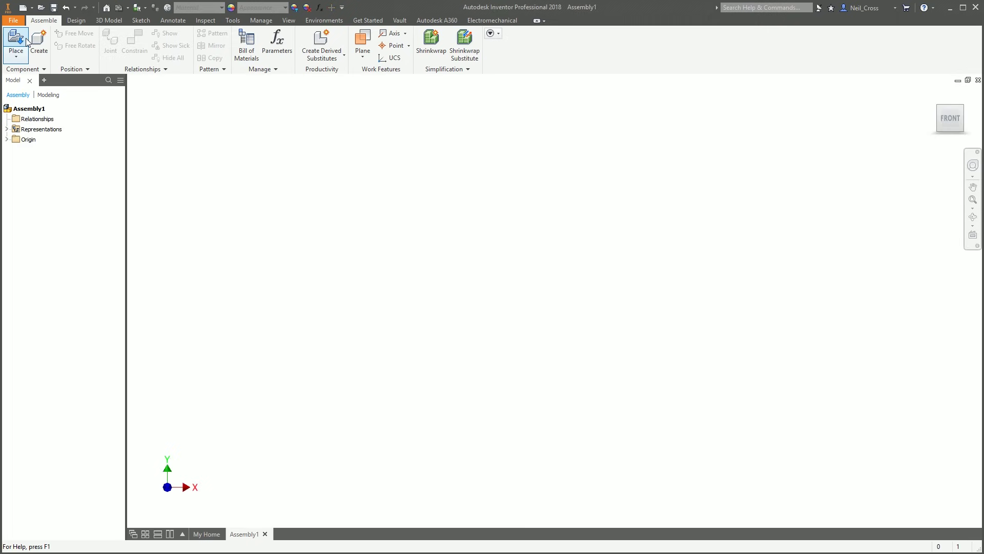
left_click(53, 7)
left_click_drag(458, 173, 322, 88)
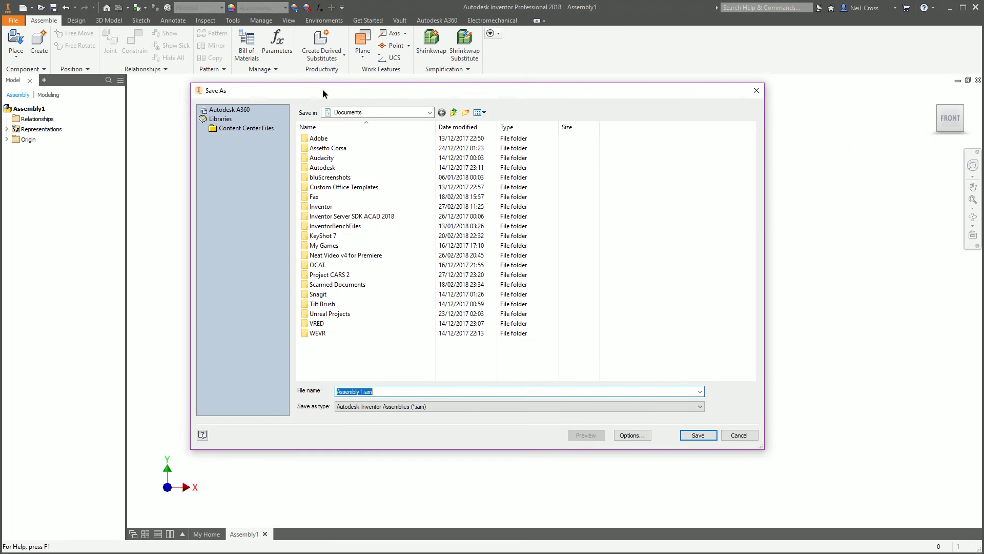
- Create a Frame folder under Documents and save the assembly there as FR1234.iam
left_click(466, 113)
type("Frame")
key("Return")
key("Return")
left_click(377, 392)
left_click_drag(381, 393, 306, 393)
type("FR1234")
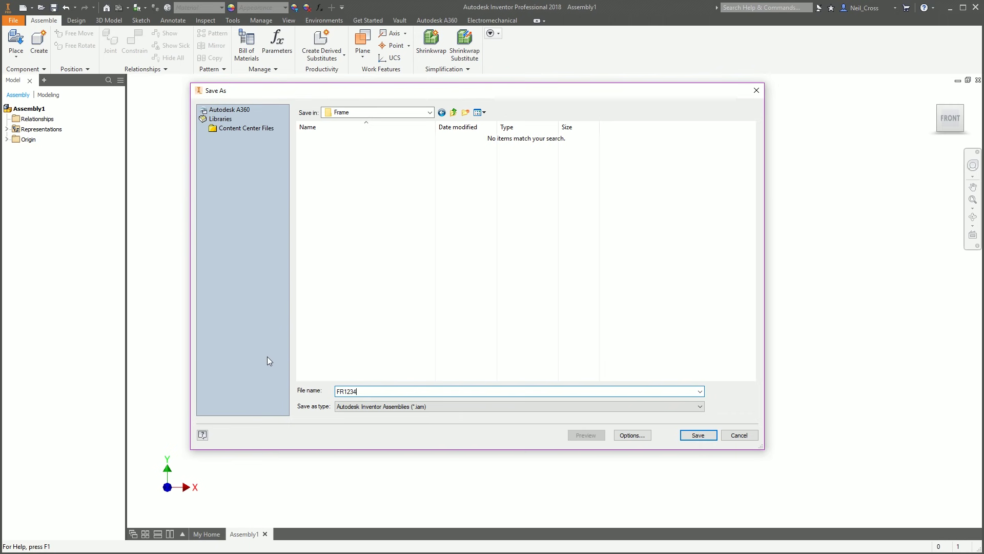
left_click(697, 435)
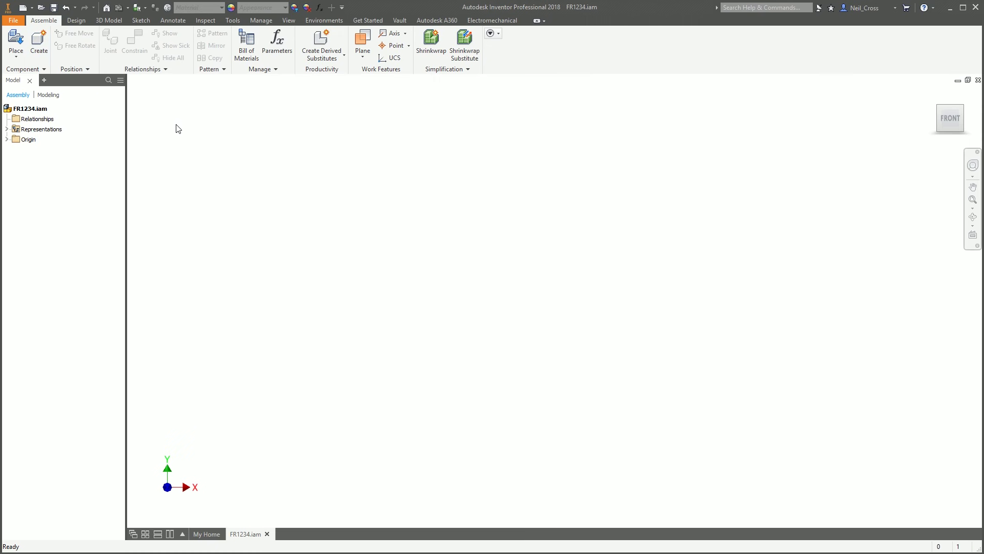
- Create in-place part FR1234-SK-0001 with Reference BOM structure at the default placement
left_click(39, 49)
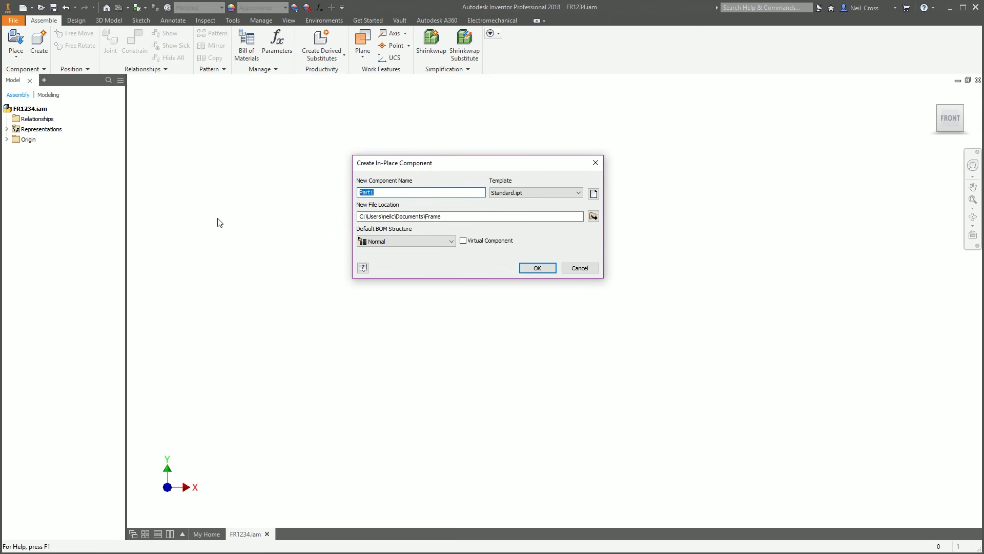
type("Fr")
type("1234-SK-0001")
left_click_drag(442, 215, 356, 230)
left_click(405, 241)
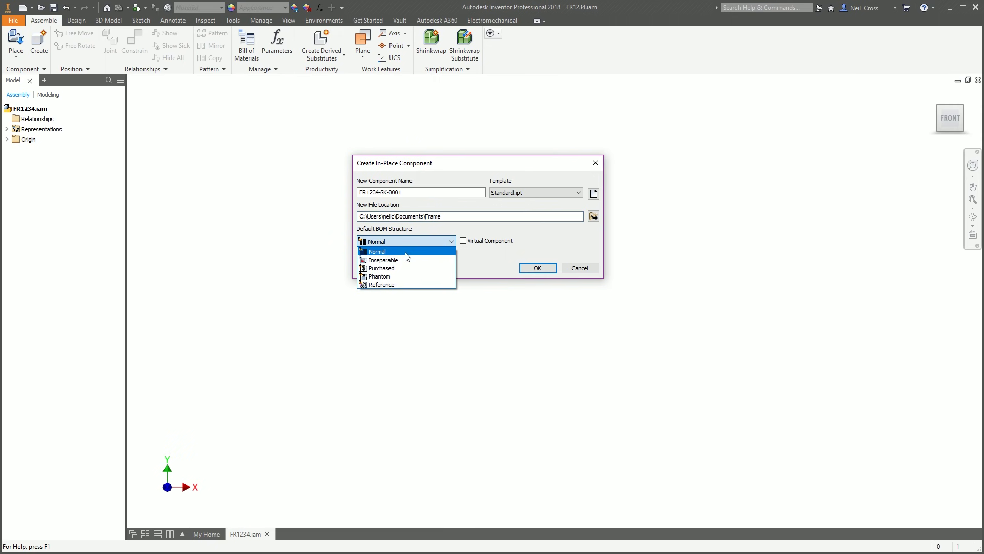
left_click(393, 289)
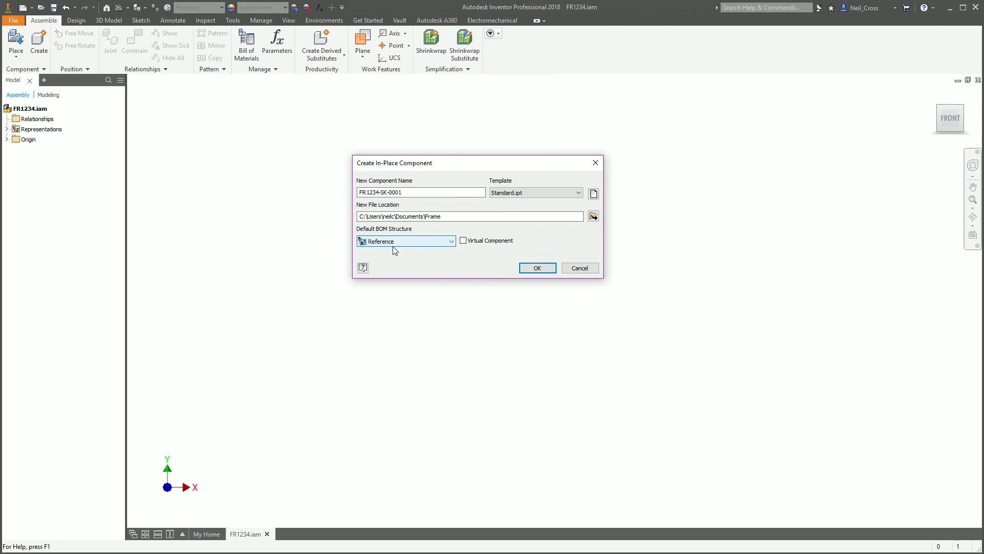
left_click(534, 268)
left_click(401, 281)
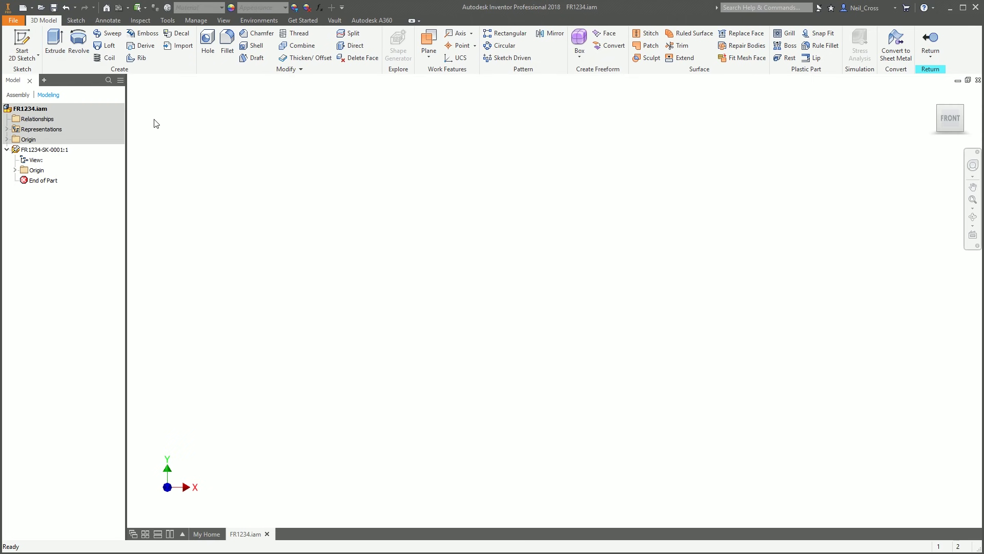
- On the vertical origin plane, draw a centre-point rectangle at the origin with Width=1000mm
left_click(22, 43)
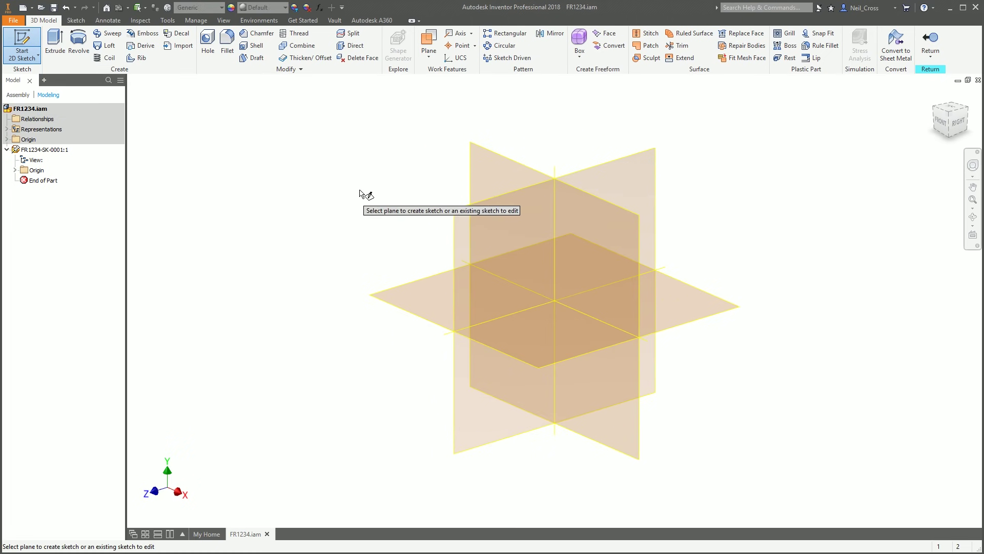
left_click(494, 176)
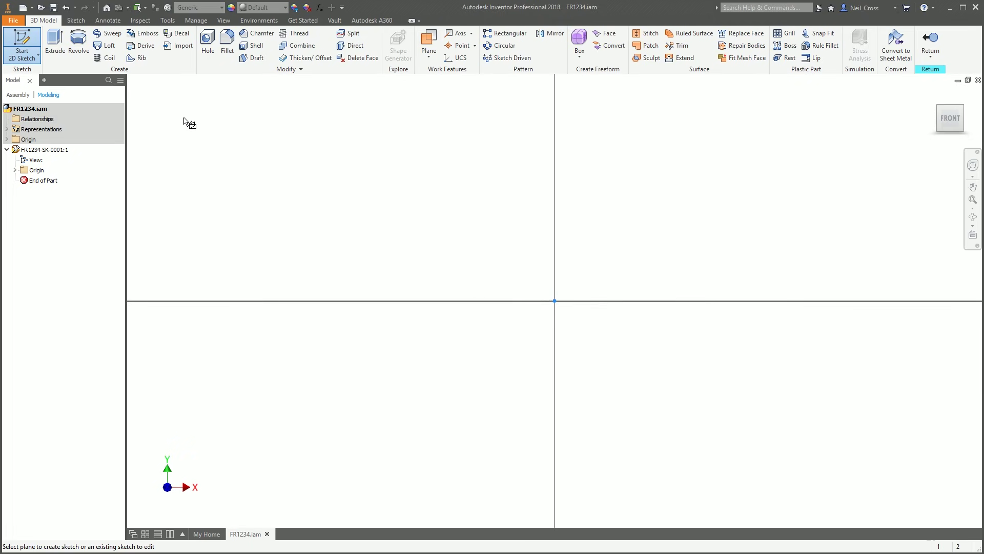
left_click(132, 54)
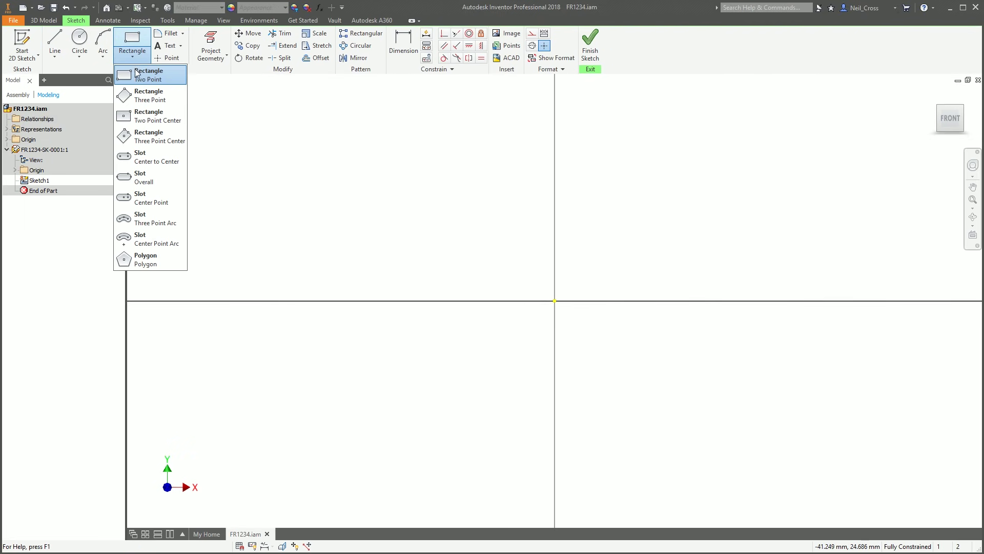
left_click(146, 116)
left_click(553, 301)
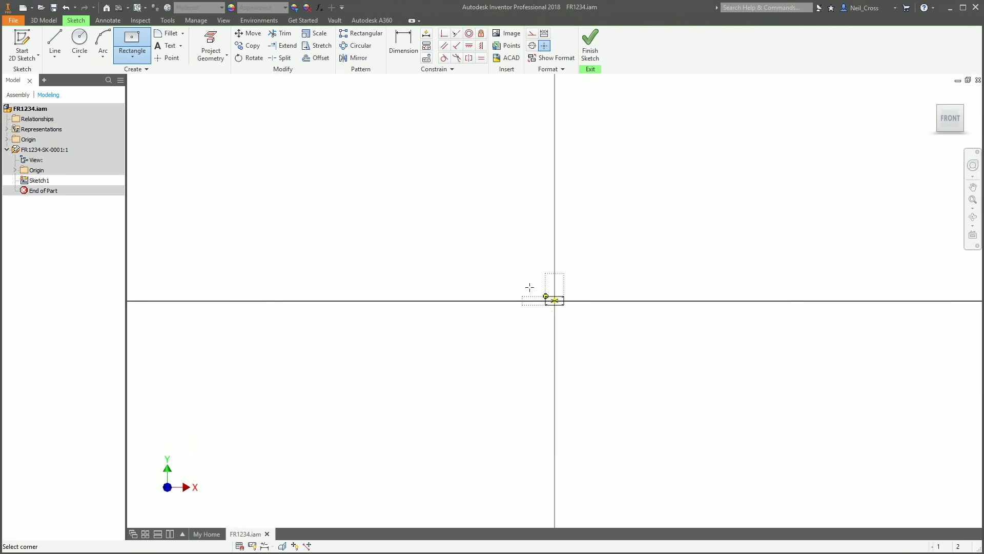
type("Width")
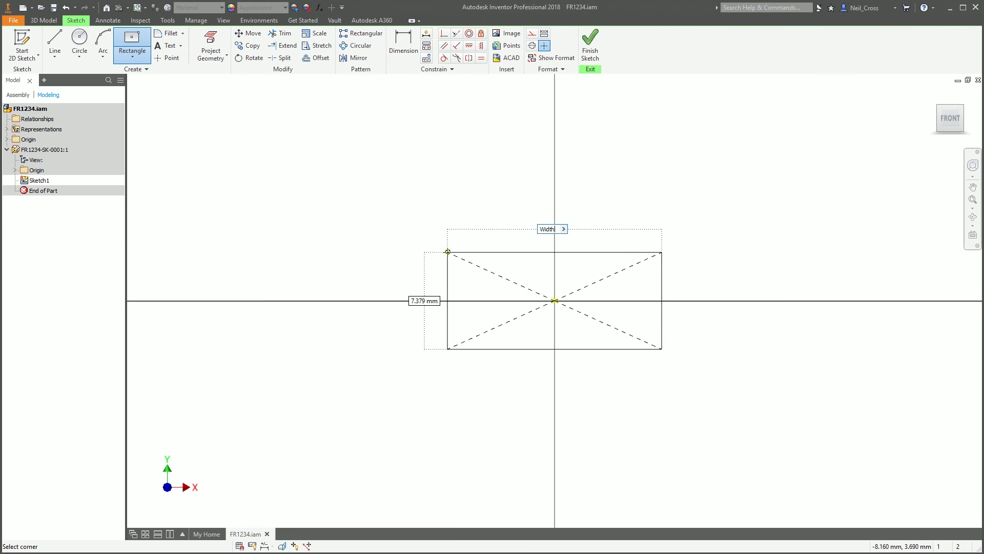
type("=1000mm")
key("Return")
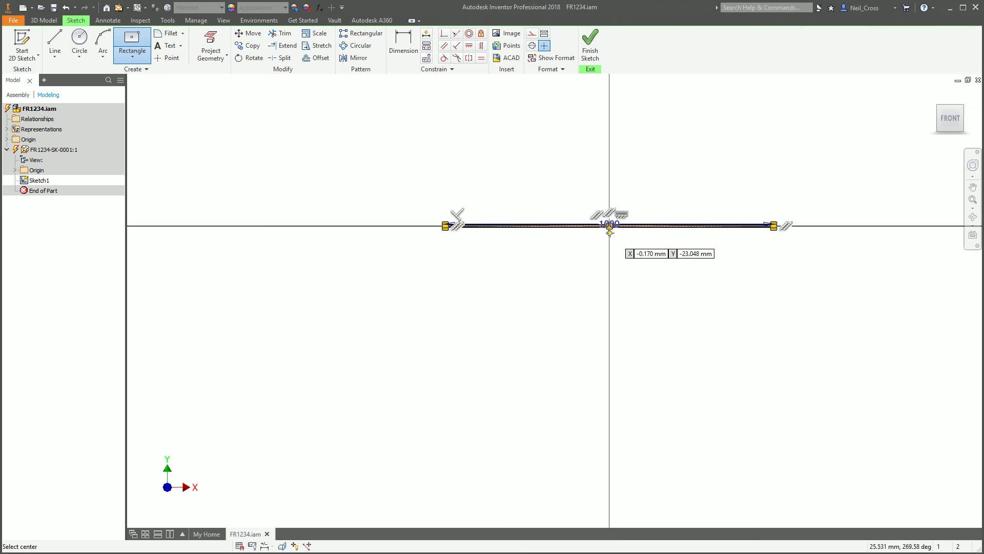
key("Escape")
scroll(512, 238, "up", 3)
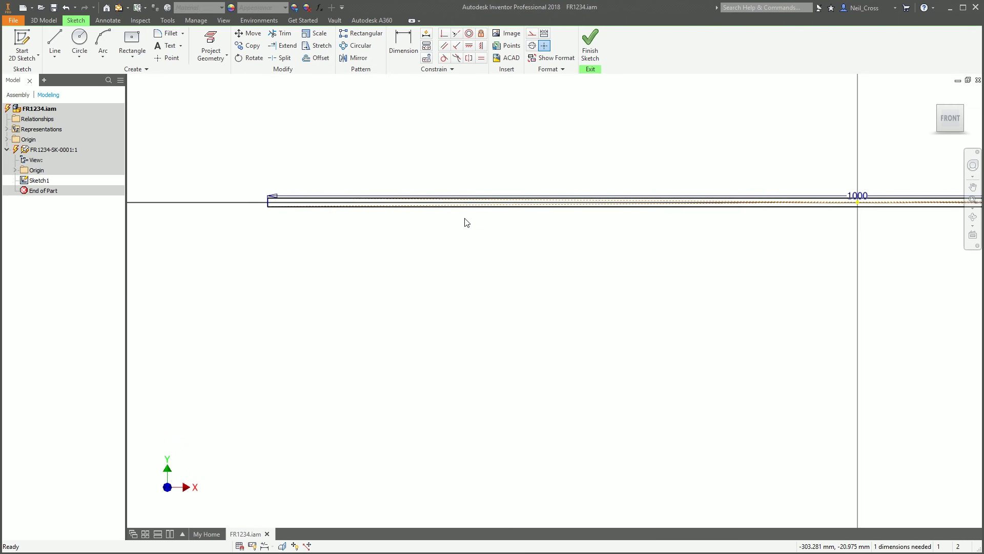
scroll(462, 328, "down", 3)
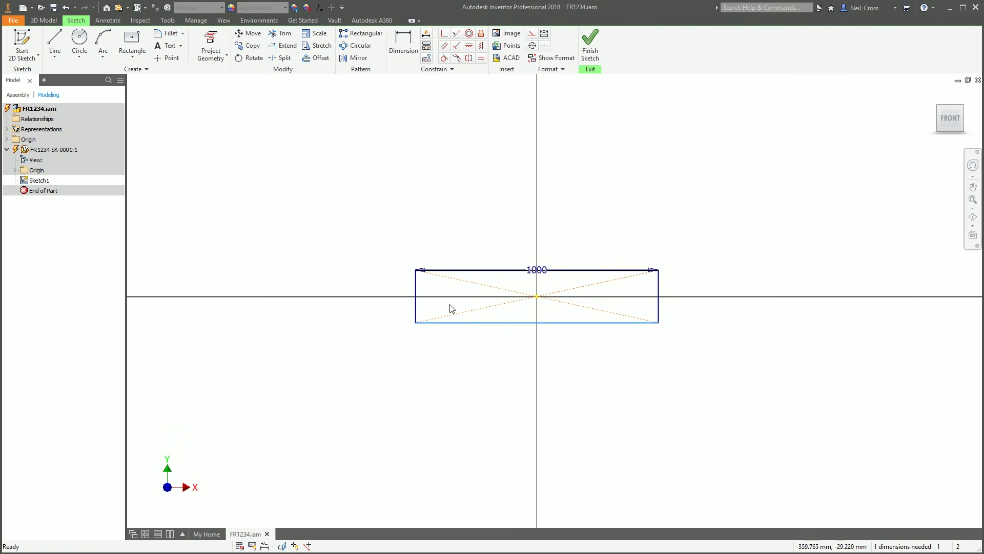
- Dimension the rectangle height as Length=1000 to make it square, and finish the sketch
key("d")
left_click(415, 287)
left_click(334, 299)
type("Length=1000mm")
key("Return")
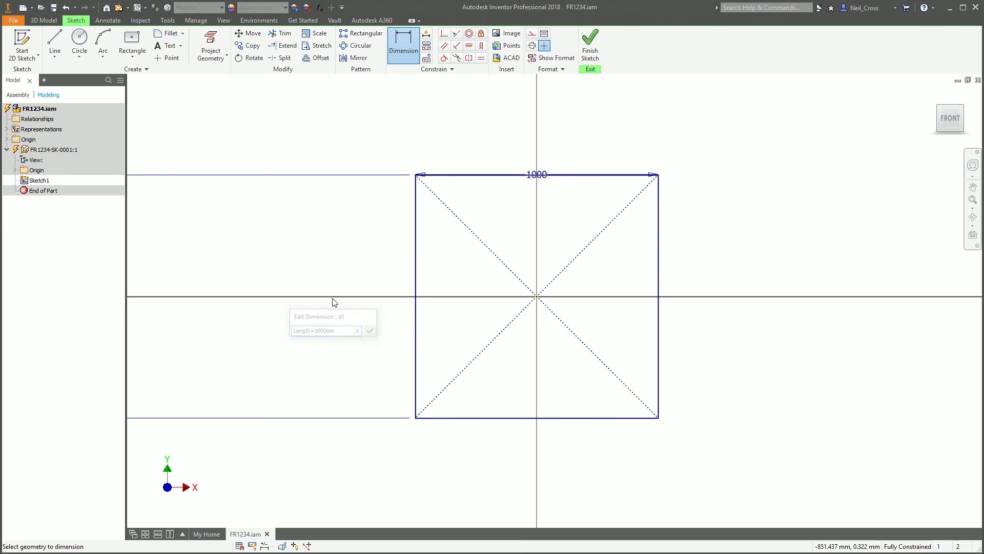
scroll(328, 303, "up", 4)
key("Escape")
left_click_drag(269, 285, 391, 293)
left_click(590, 45)
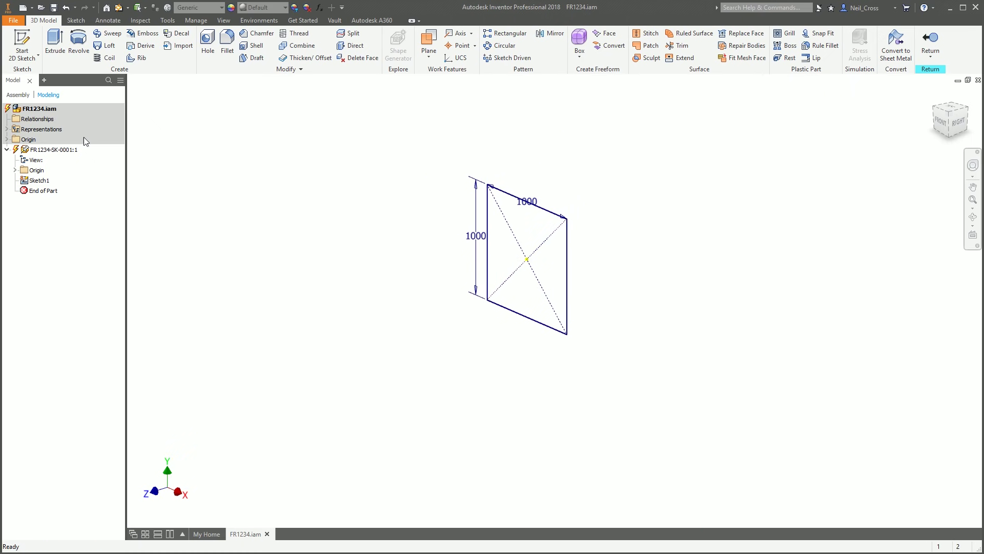
- Extrude the square sketch 500 mm using Height=500
left_click(55, 41)
double_click(230, 137)
type("H")
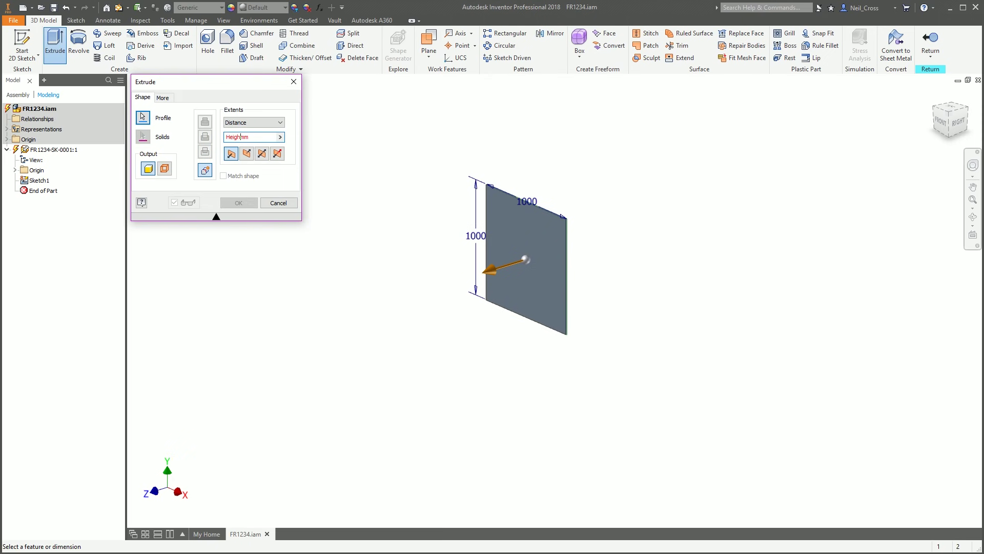
type("eight=500")
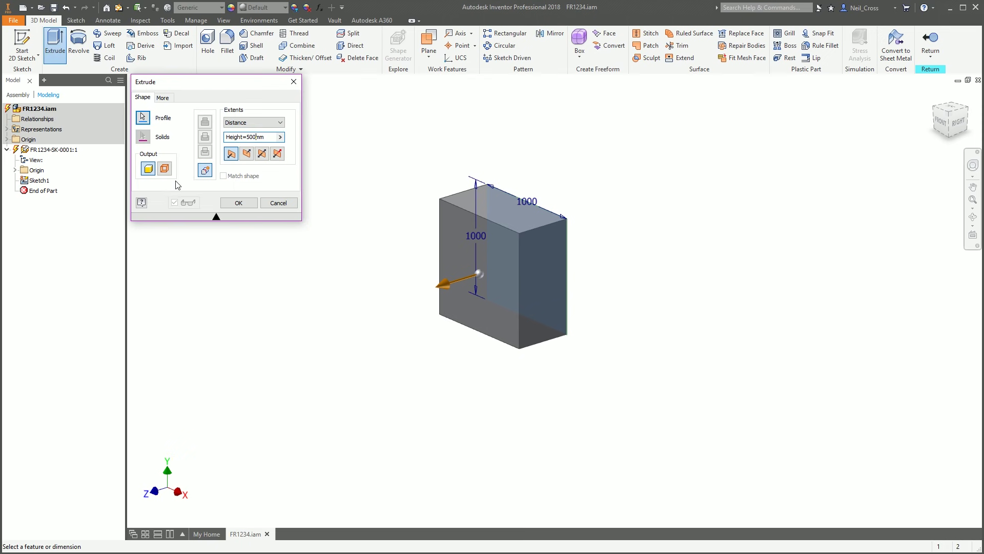
left_click(238, 202)
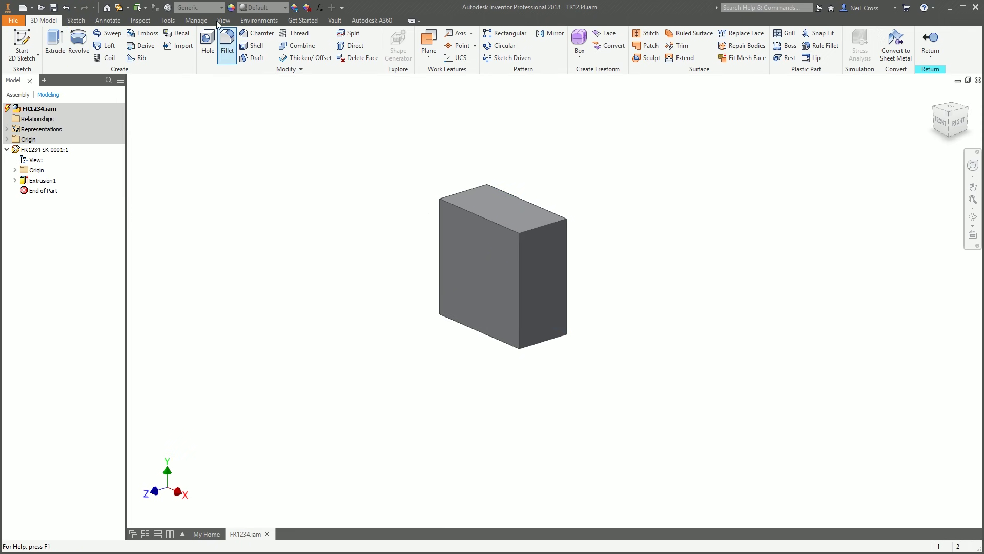
- Set the block's appearance to Clear so it is transparent
left_click(261, 8)
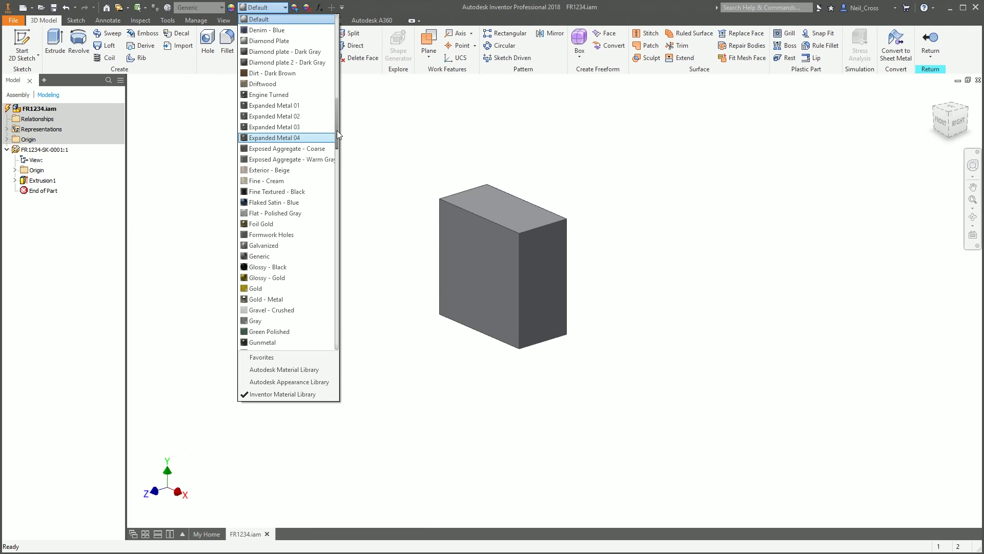
left_click_drag(337, 130, 337, 103)
scroll(287, 95, "up", 1)
left_click(261, 94)
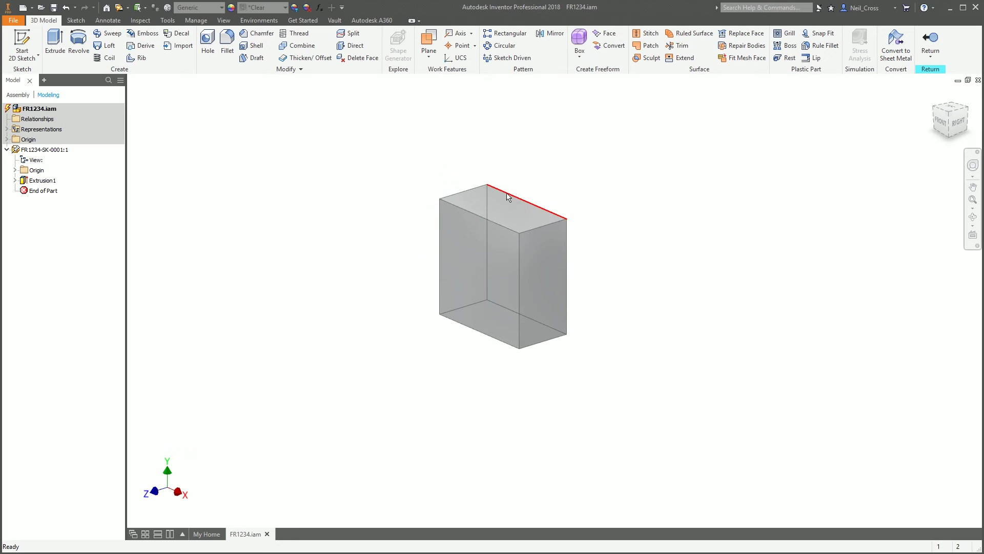
- Select and deselect a face and the top edges of the block to inspect it
left_click(495, 205)
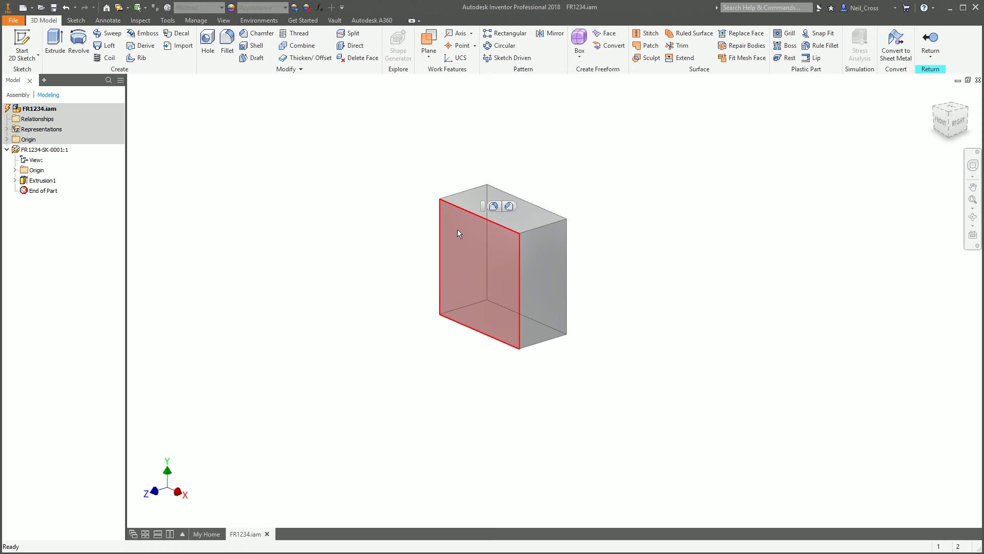
left_click(406, 200)
left_click(447, 203)
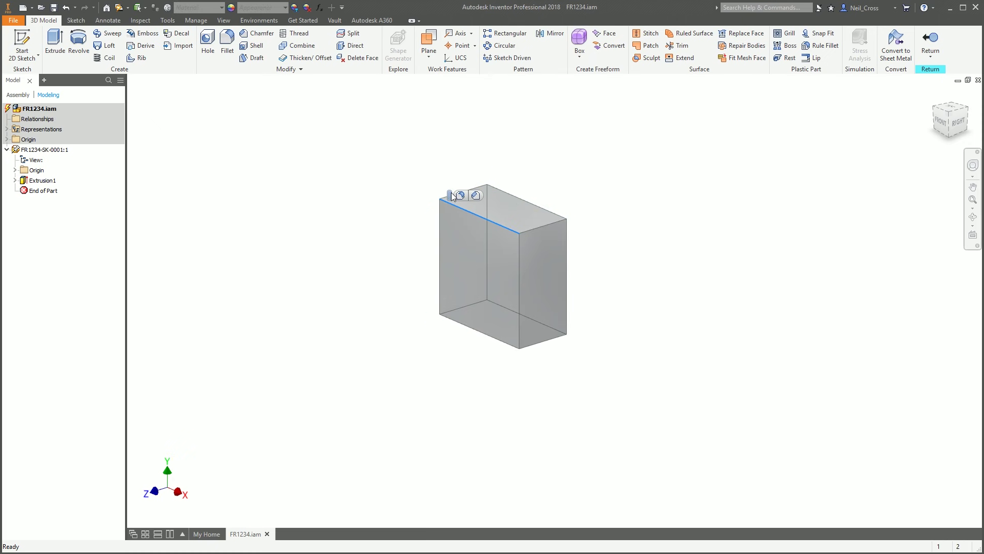
left_click(534, 204, "ctrl")
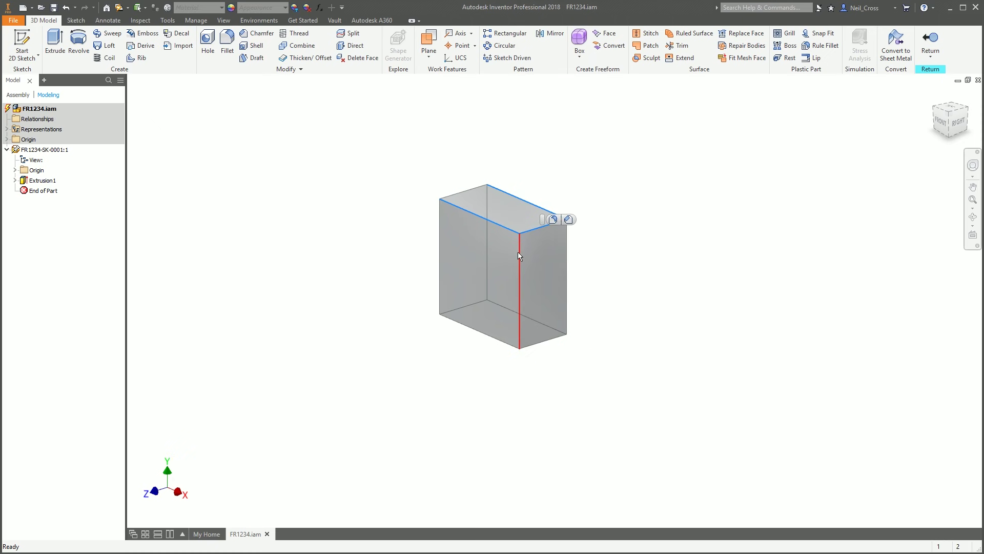
left_click(406, 254)
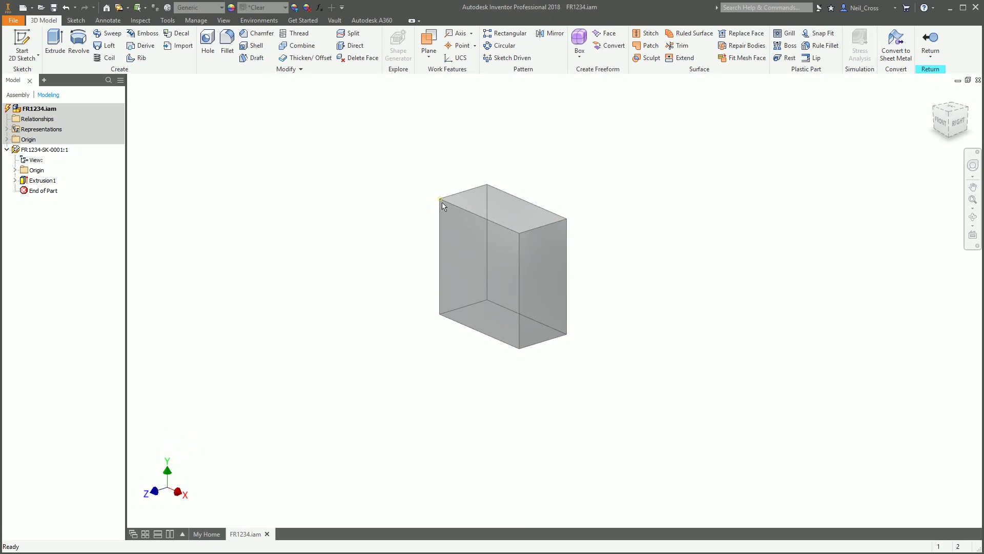
- Sketch a diagonal line across the front face from the left edge to the right edge
left_click(473, 245)
key("l")
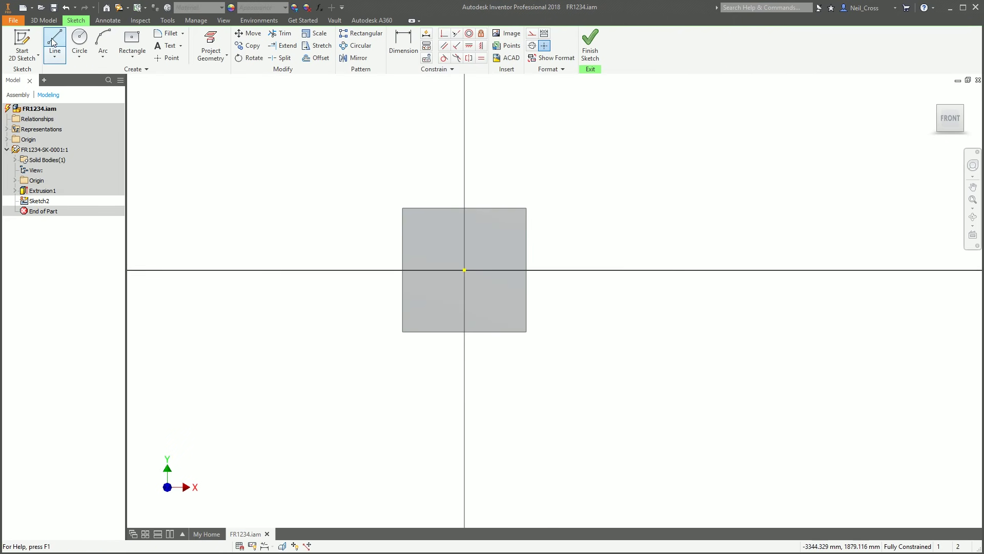
scroll(402, 205, "up", 3)
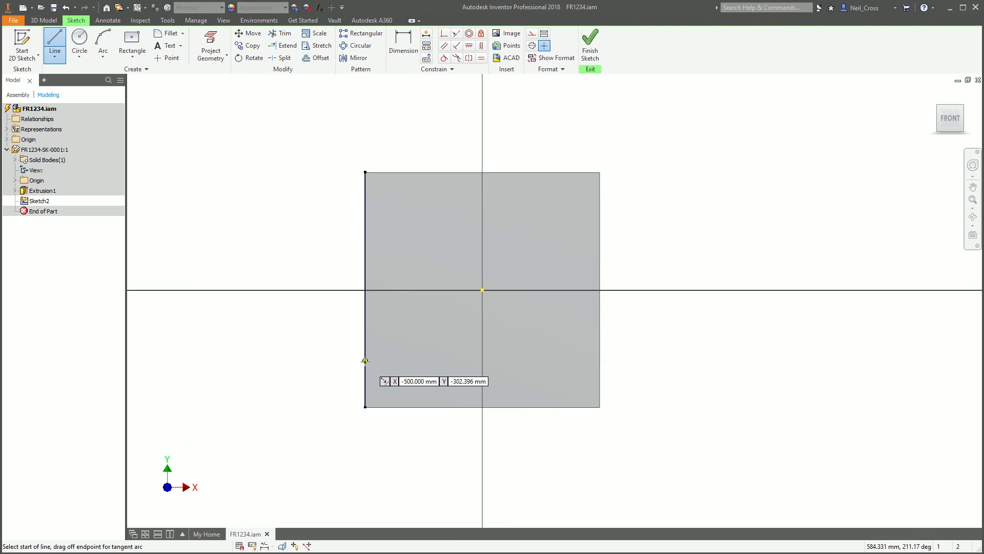
left_click(365, 364)
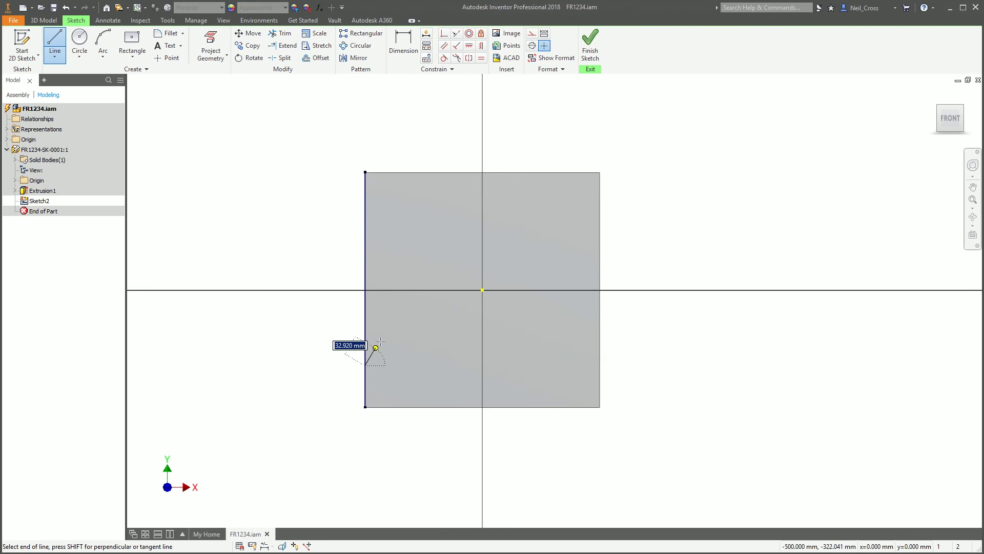
left_click(600, 227)
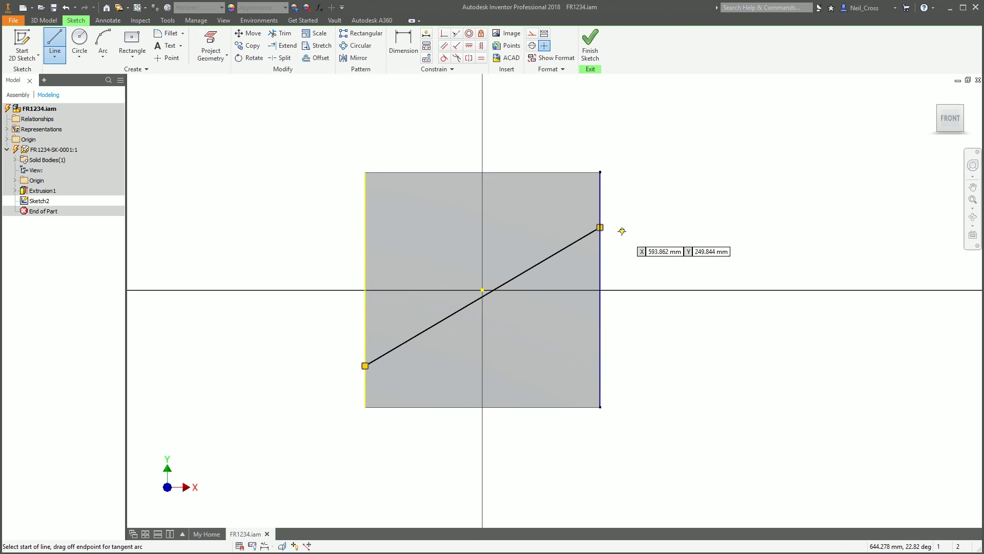
scroll(564, 231, "down", 3)
key("Escape")
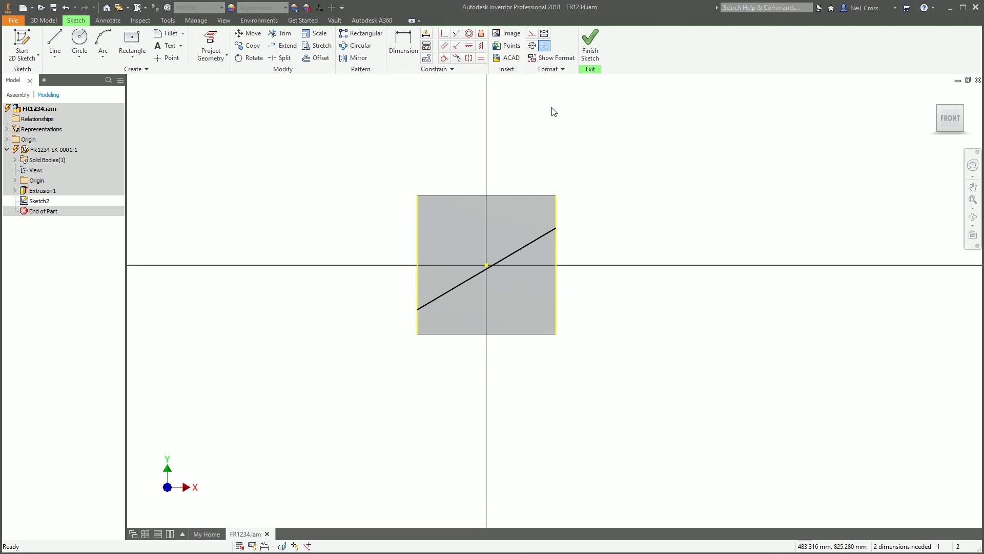
left_click(591, 41)
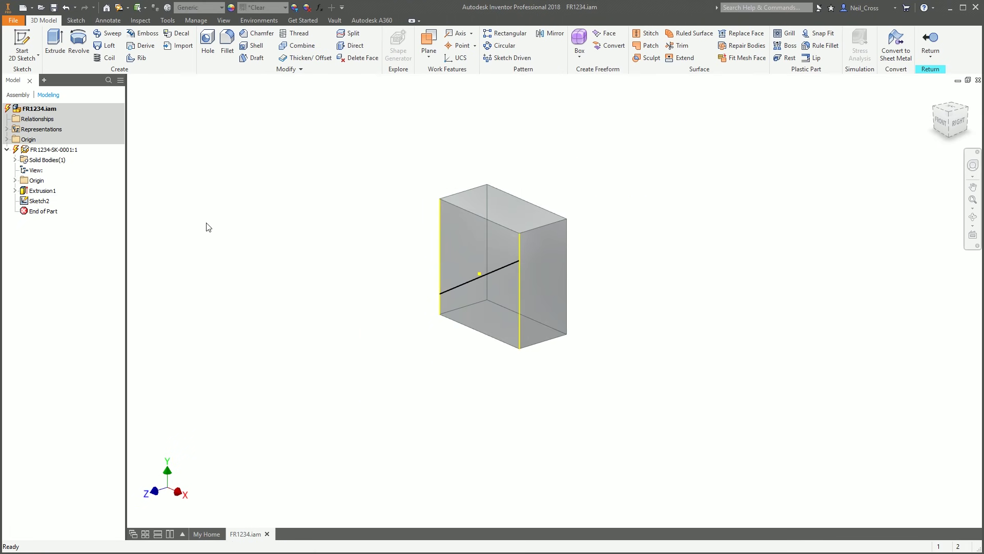
- Return to the FR1234 assembly and save it
left_click(930, 41)
left_click(54, 7)
key("Return")
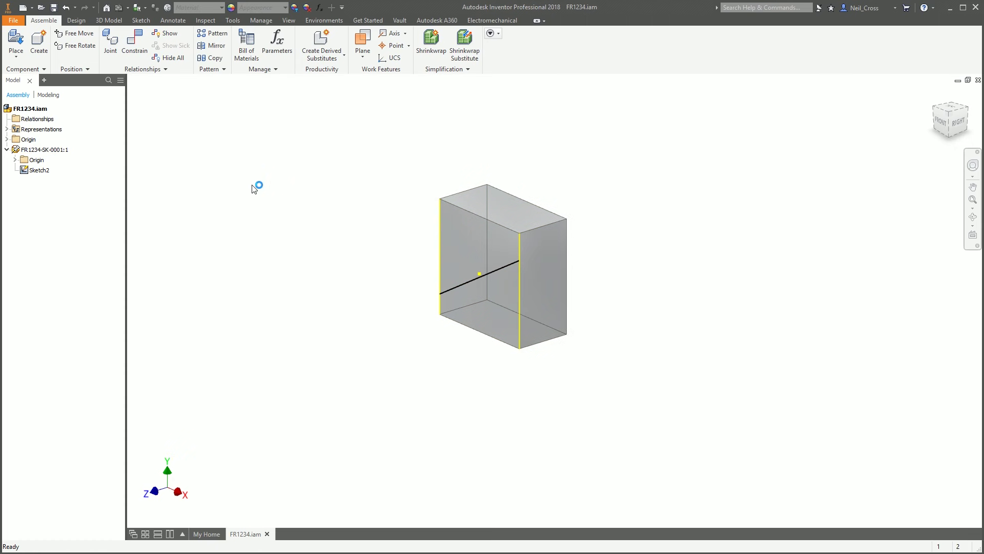
- Start Insert Frame and choose the ISO standard with the ISO 10799-2 (Square) family
left_click(76, 21)
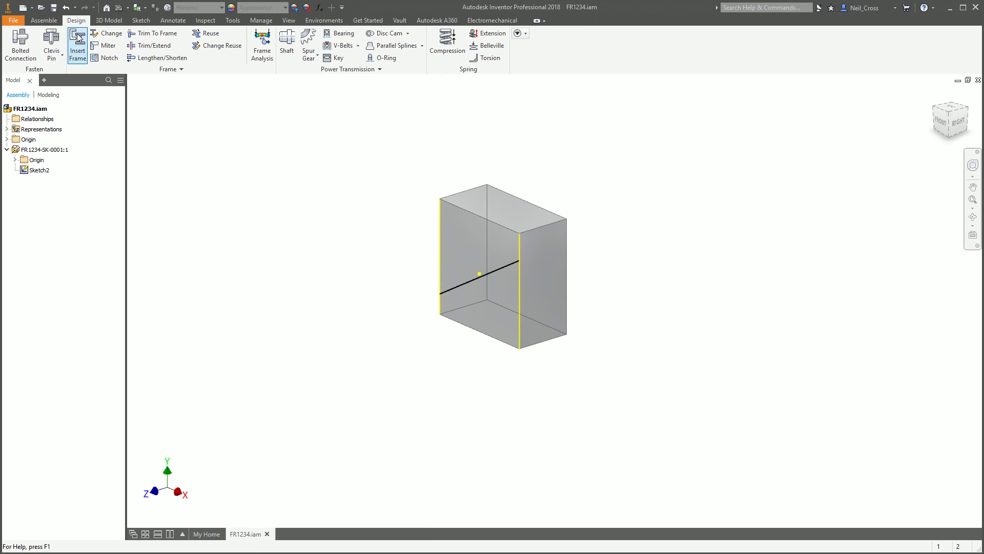
left_click(86, 52)
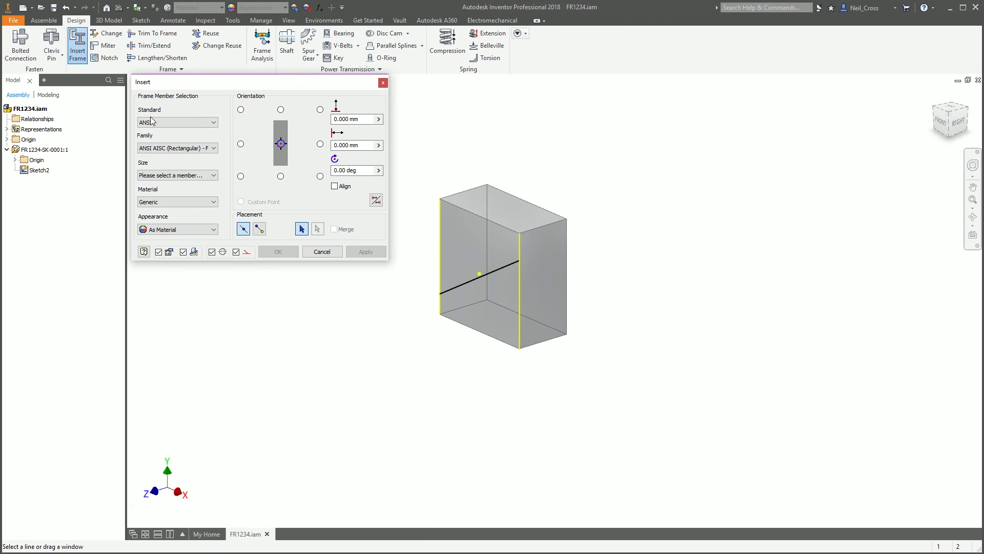
left_click(193, 122)
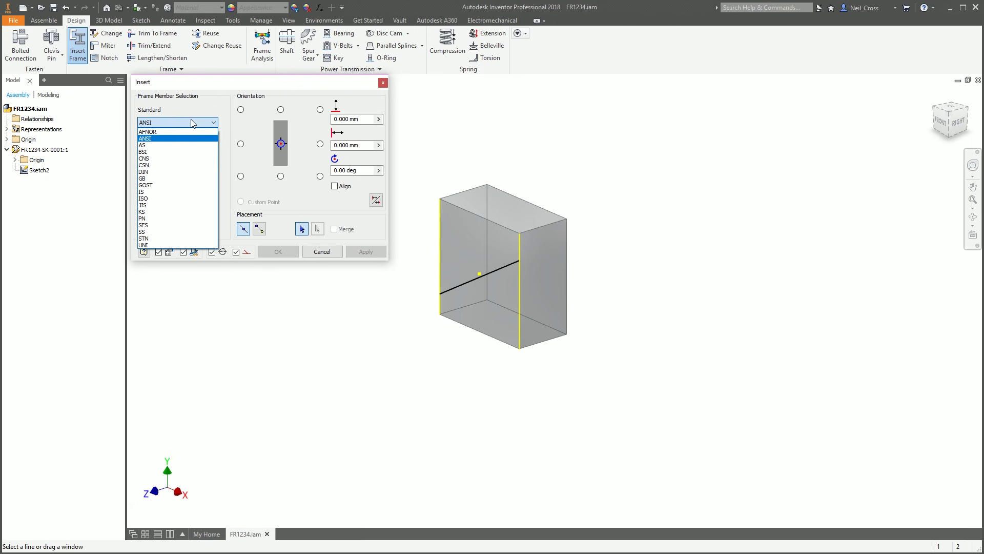
left_click(156, 199)
left_click(194, 149)
left_click(194, 154)
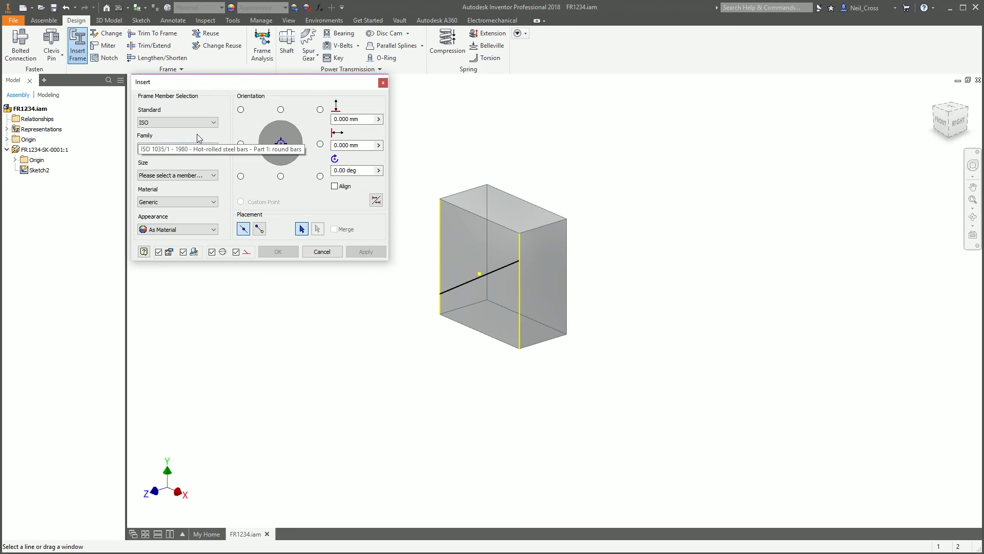
left_click(198, 148)
left_click(200, 156)
key("Down")
key("Down")
key("Down")
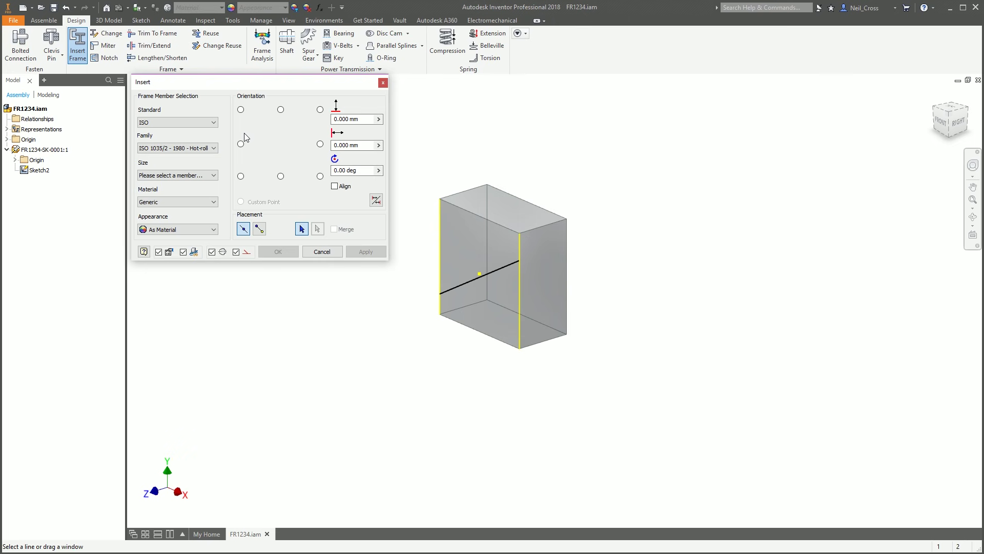
key("Down")
key("Down")
key("Down")
key("Down")
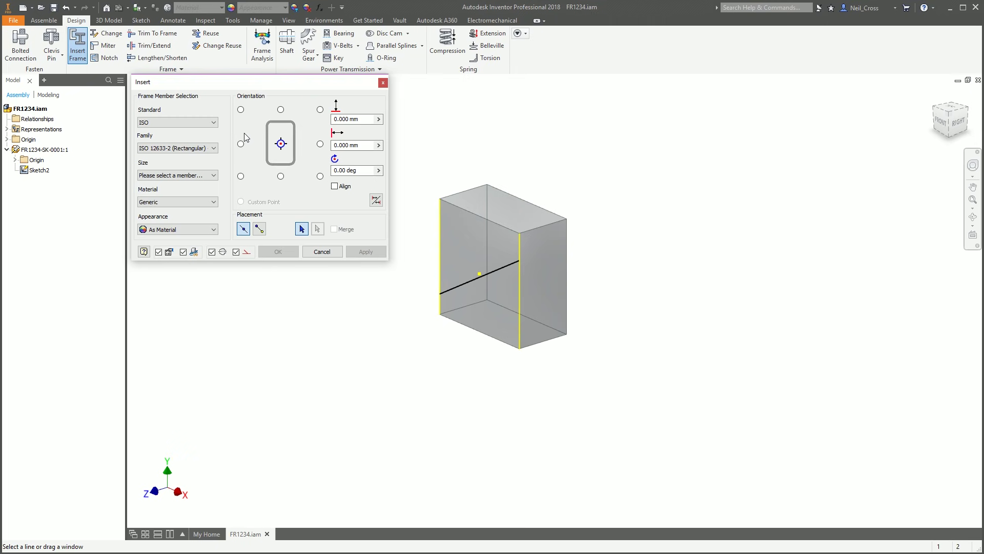
left_click(213, 148)
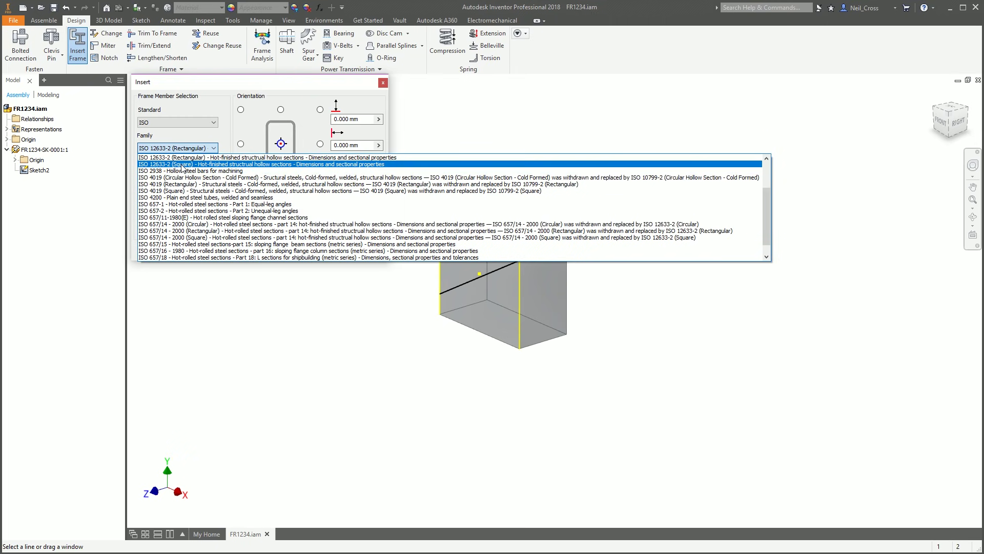
scroll(184, 170, "up", 2)
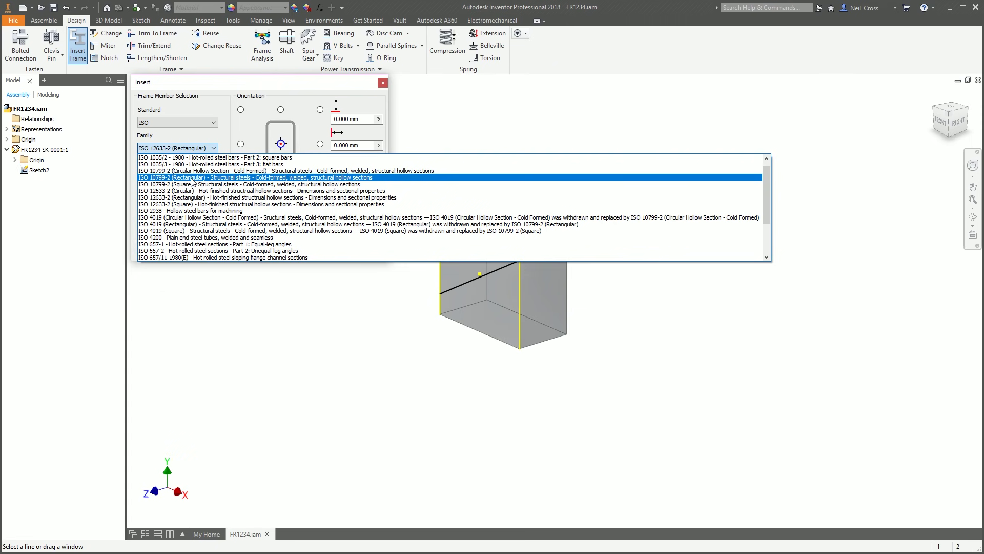
left_click(161, 185)
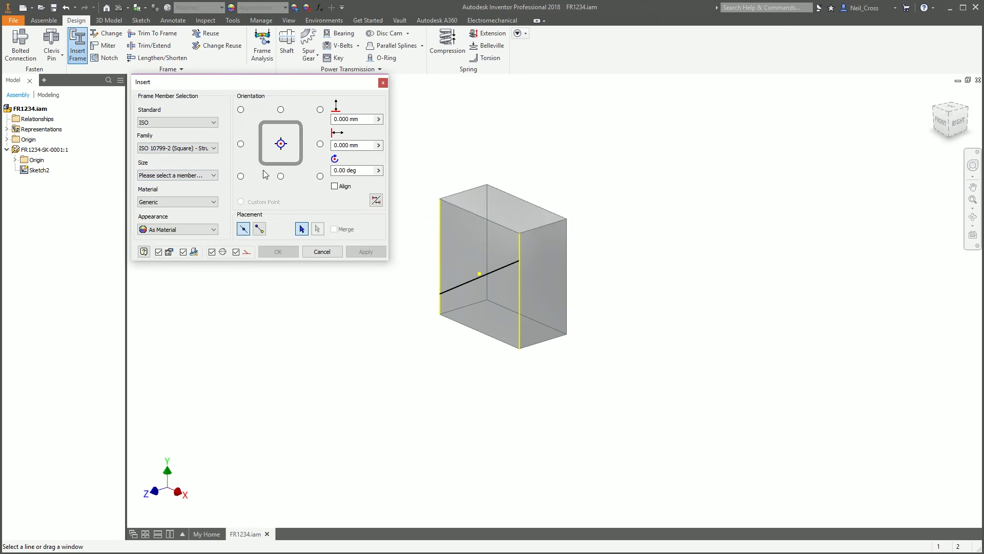
- Set the profile size to 50x50x2, material Steel, Mild, and appearance Smooth - Black
left_click(214, 175)
left_click_drag(213, 195, 215, 201)
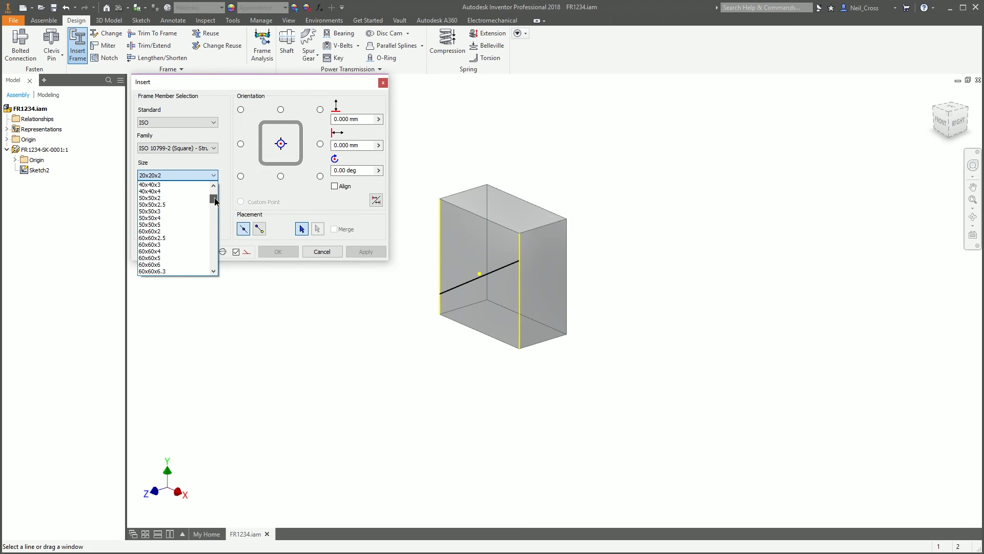
left_click(165, 198)
left_click(160, 202)
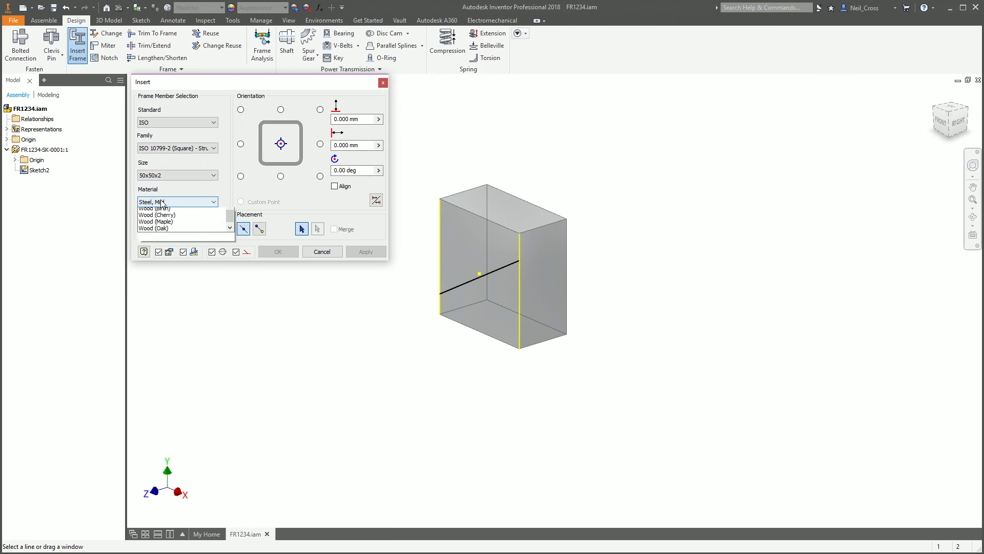
left_click(170, 211)
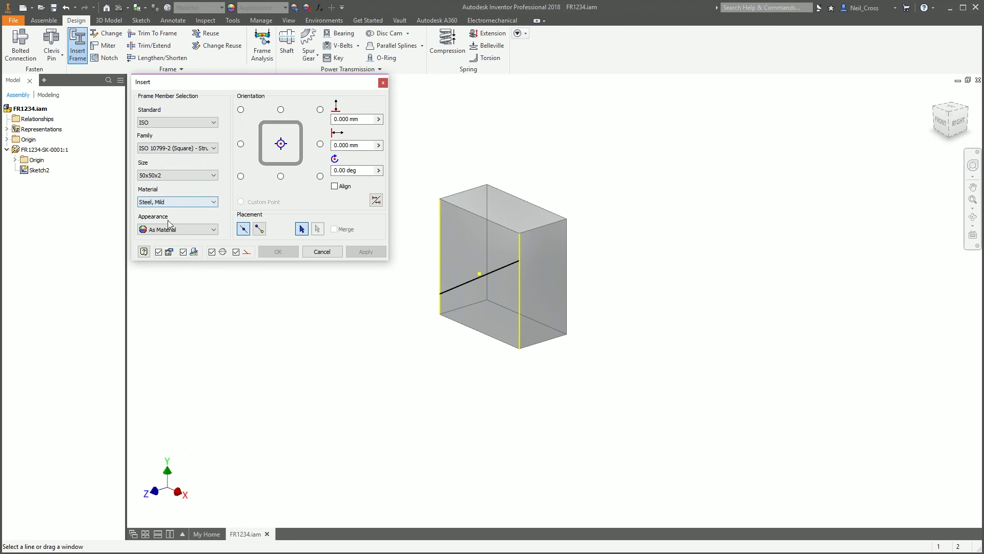
left_click(168, 230)
left_click_drag(259, 248, 257, 302)
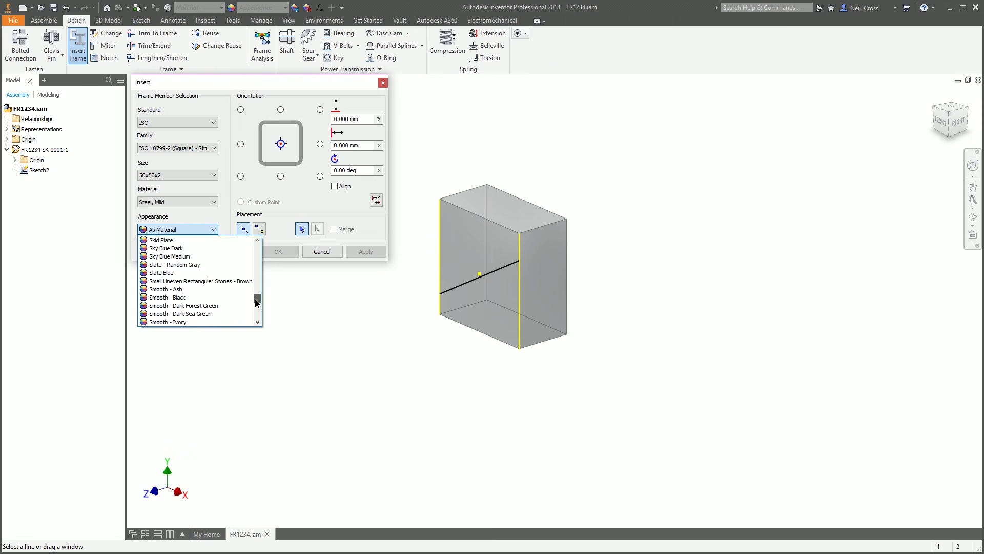
left_click(203, 298)
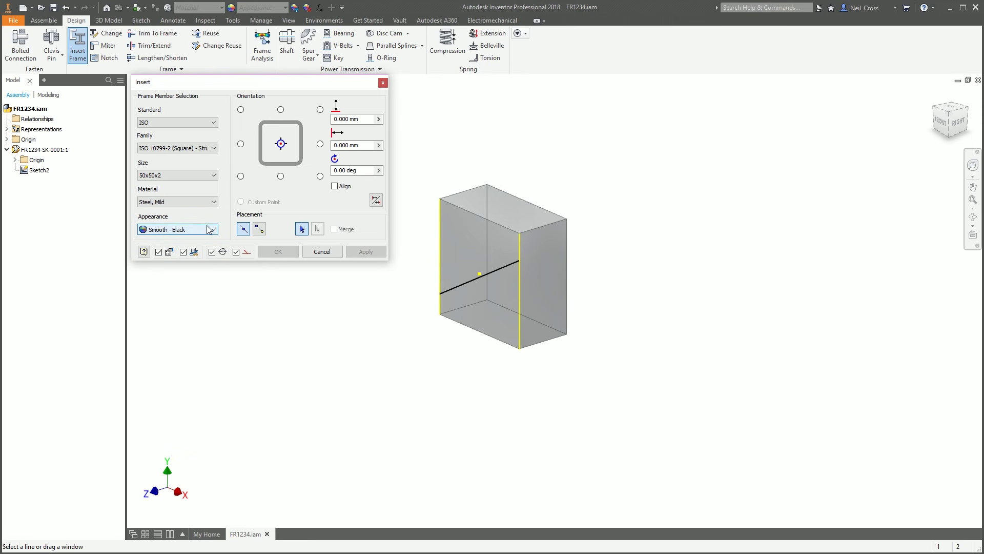
left_click(464, 209)
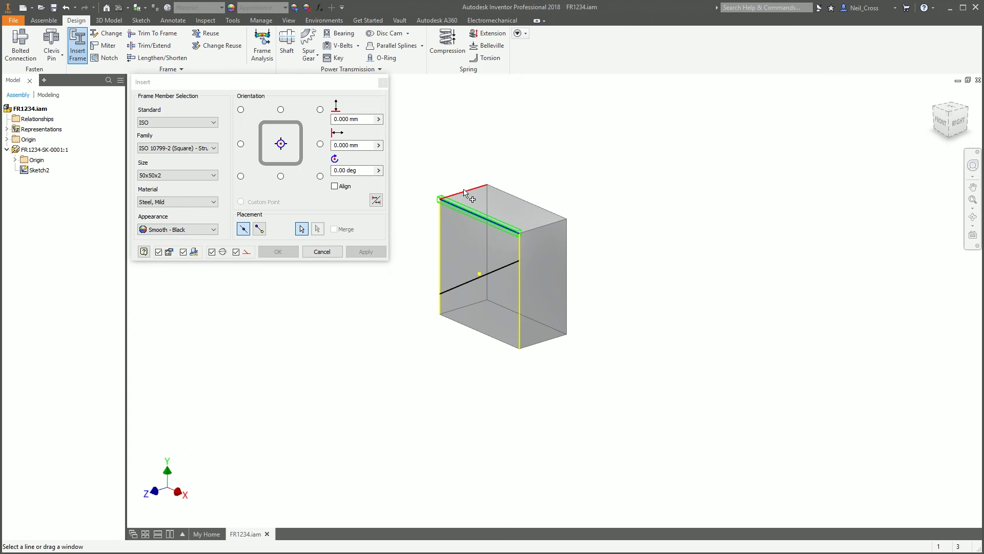
scroll(493, 205, "down", 5)
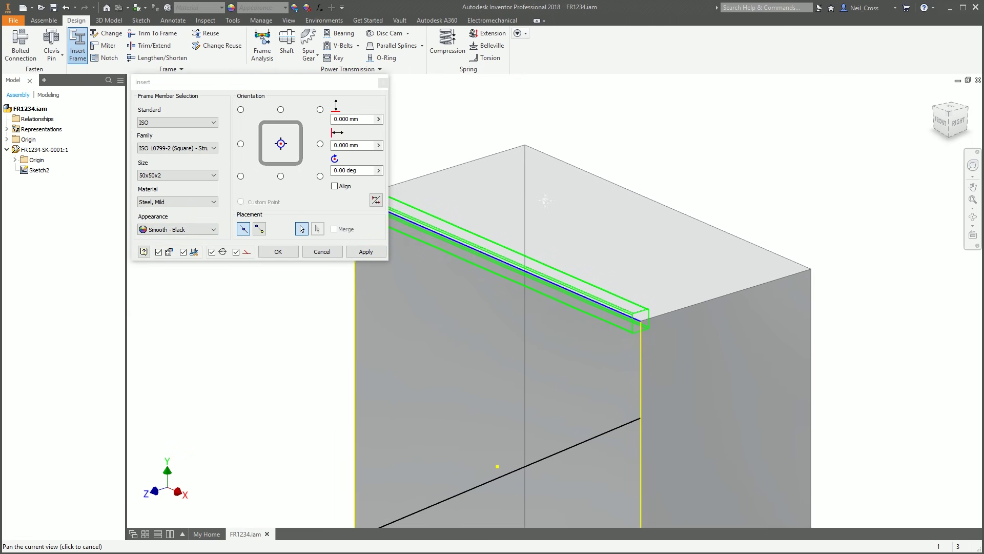
middle_click_drag(600, 256, 439, 213, "shift")
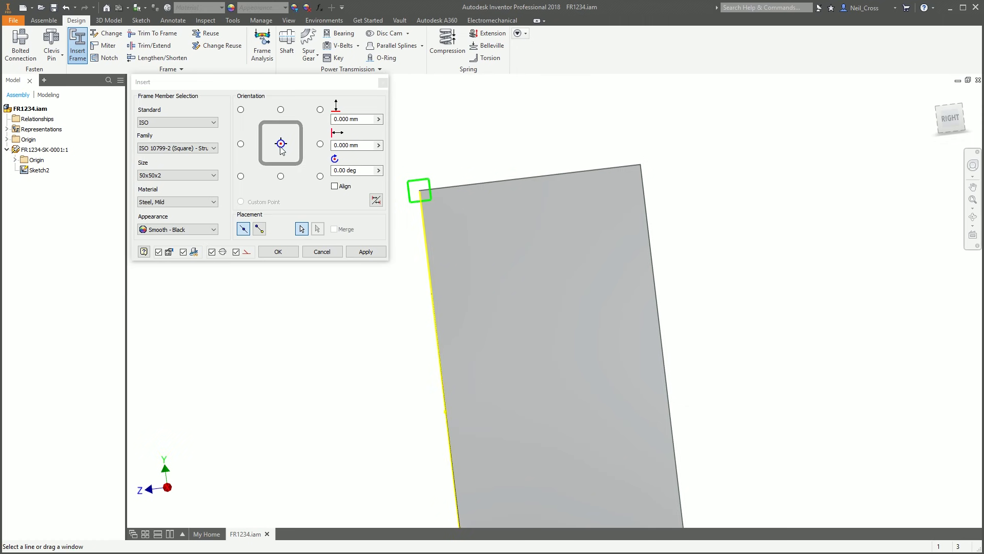
left_click(280, 176)
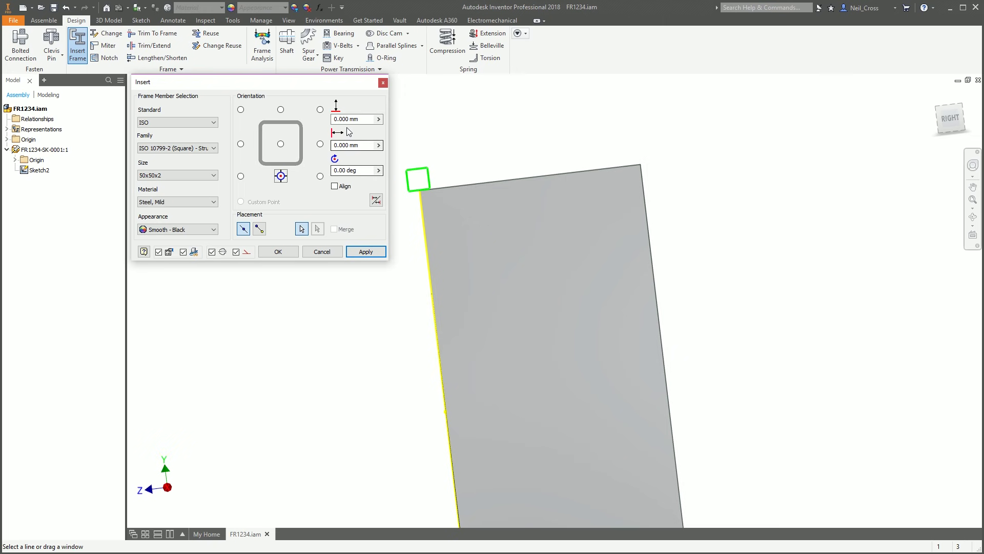
type("0")
key("Tab")
key("Tab")
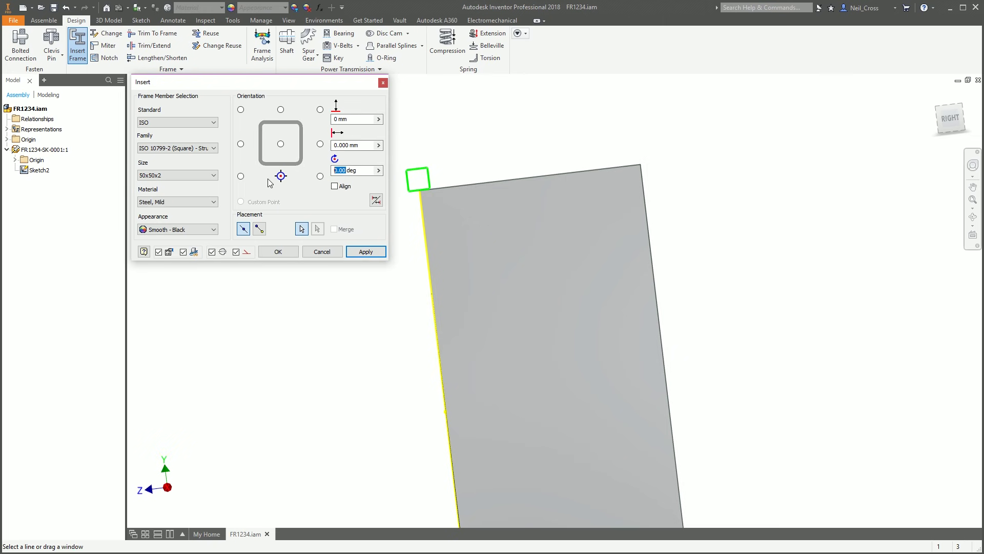
type("45")
left_click(281, 143)
key("Tab")
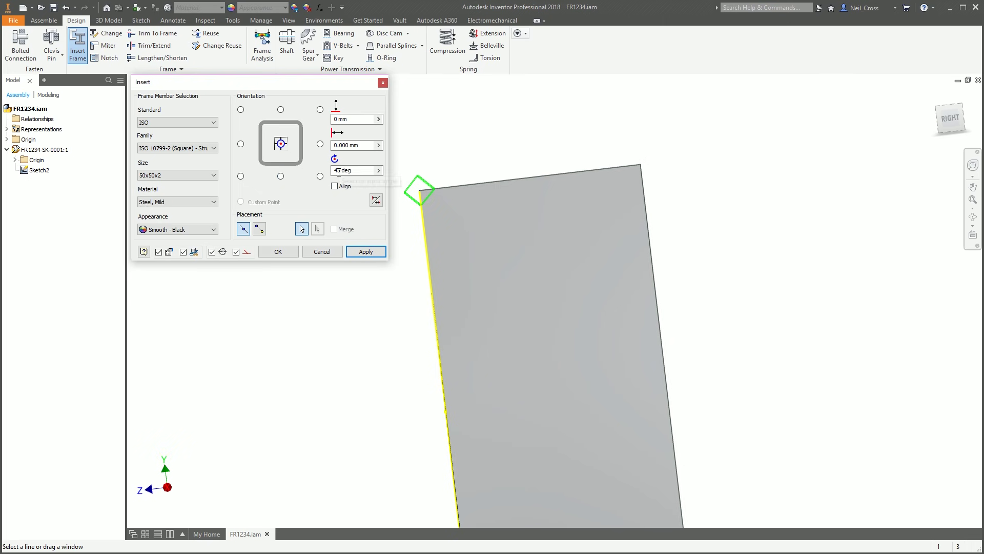
type("0")
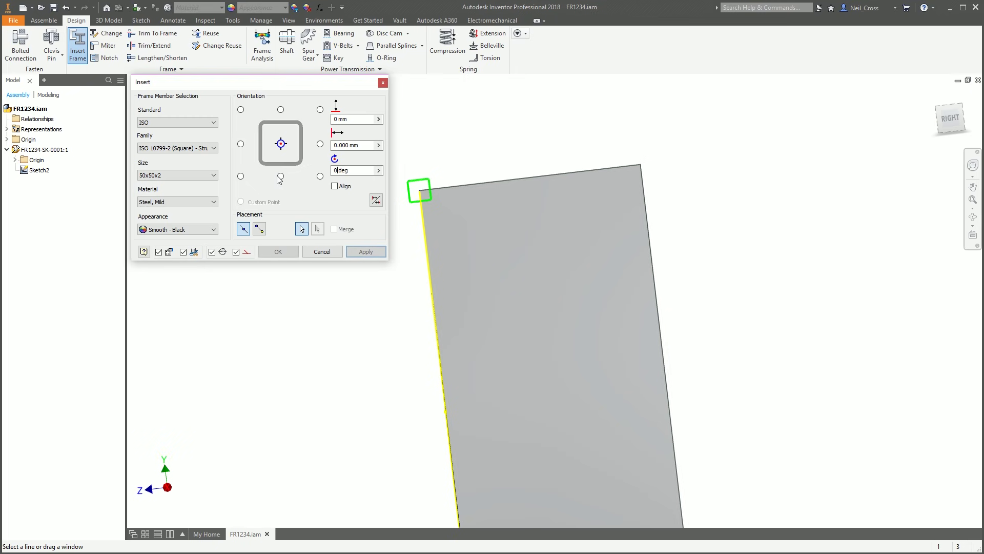
middle_click_drag(463, 219, 512, 155)
scroll(532, 169, "up", 3)
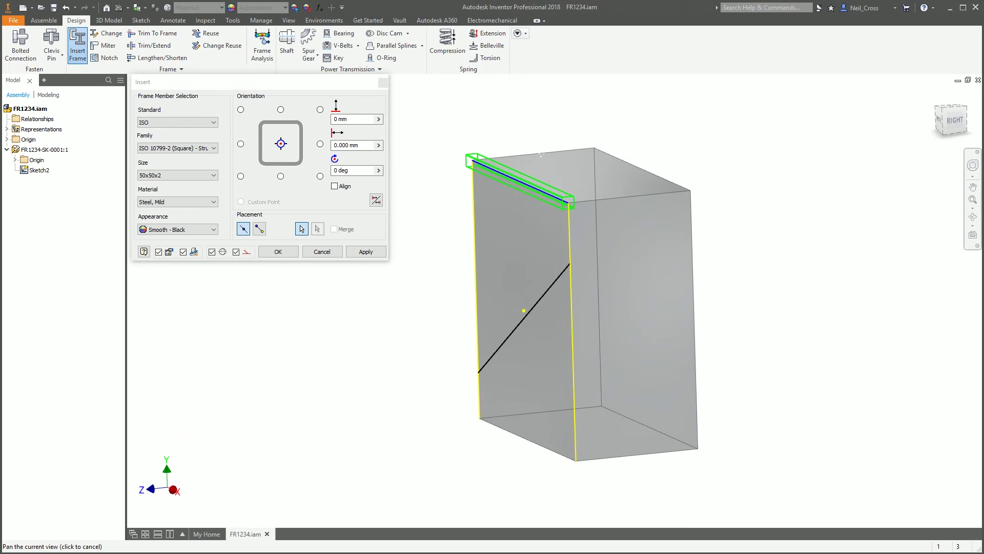
- Pick the box's top, bottom and vertical edges plus the diagonal line as members, then confirm
left_click_drag(734, 126, 618, 234)
left_click(585, 127)
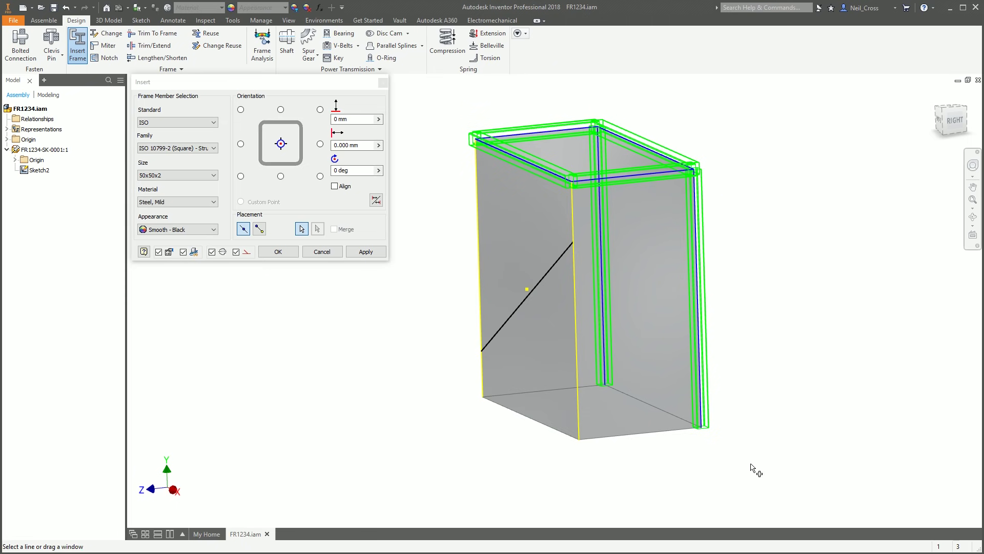
left_click_drag(627, 380, 617, 445)
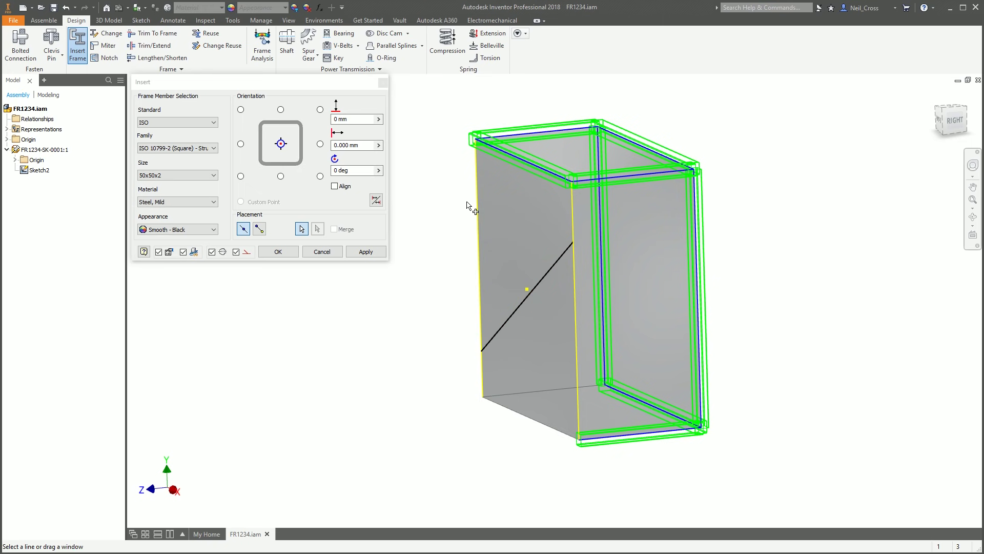
left_click(478, 180)
left_click(528, 417)
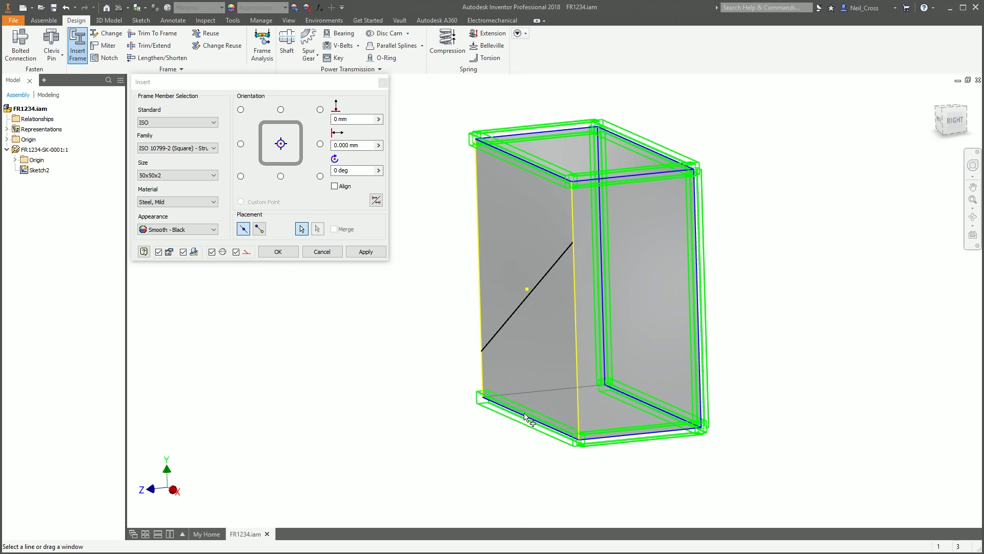
left_click(531, 391)
left_click(575, 319)
left_click(518, 306)
middle_click_drag(491, 306, 615, 337, "shift")
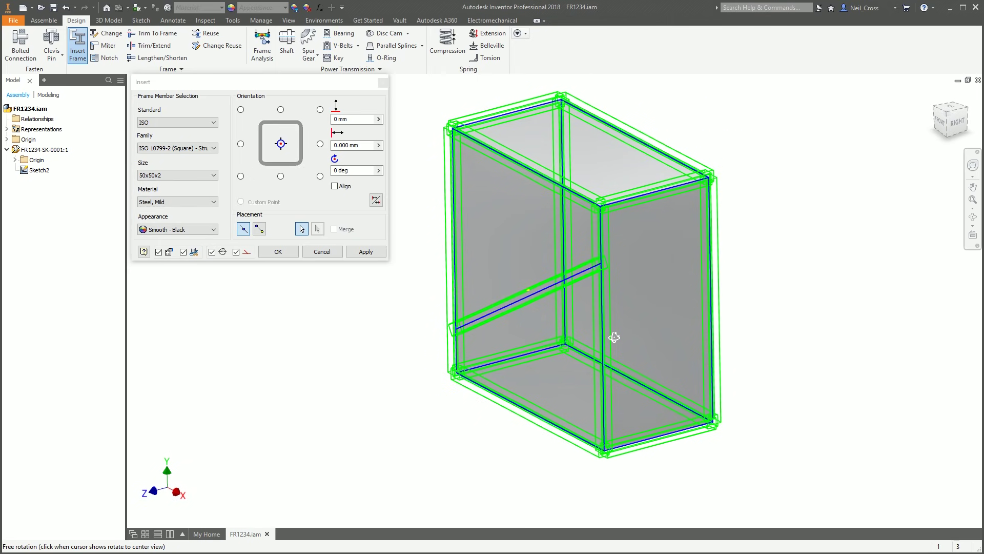
left_click(278, 252)
- Name the new frame FR1234-FRAME-0001.iam and its skeleton FR1234-INVSK-0001.ipt, then accept
left_click_drag(213, 88, 266, 113)
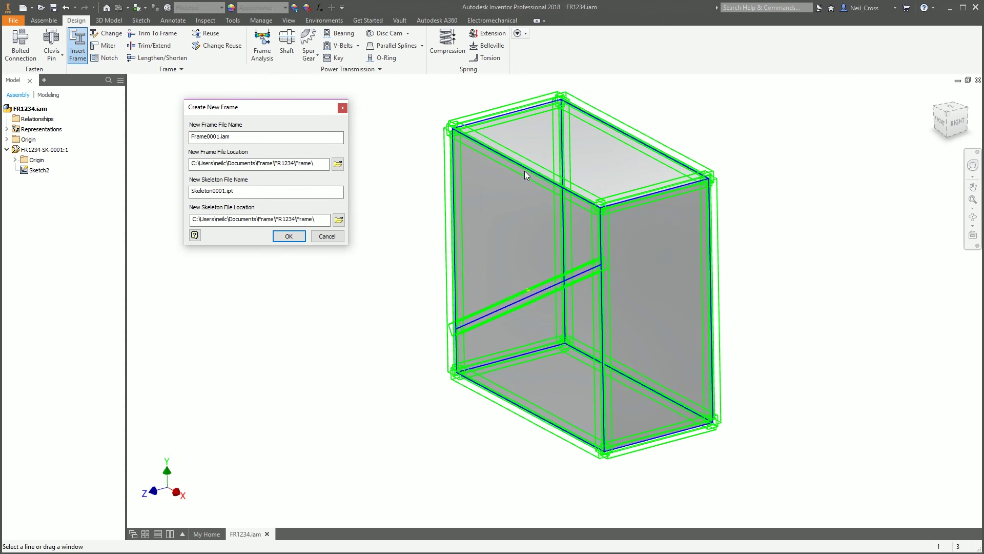
double_click(223, 137)
left_click(223, 136)
left_click_drag(219, 136, 200, 136)
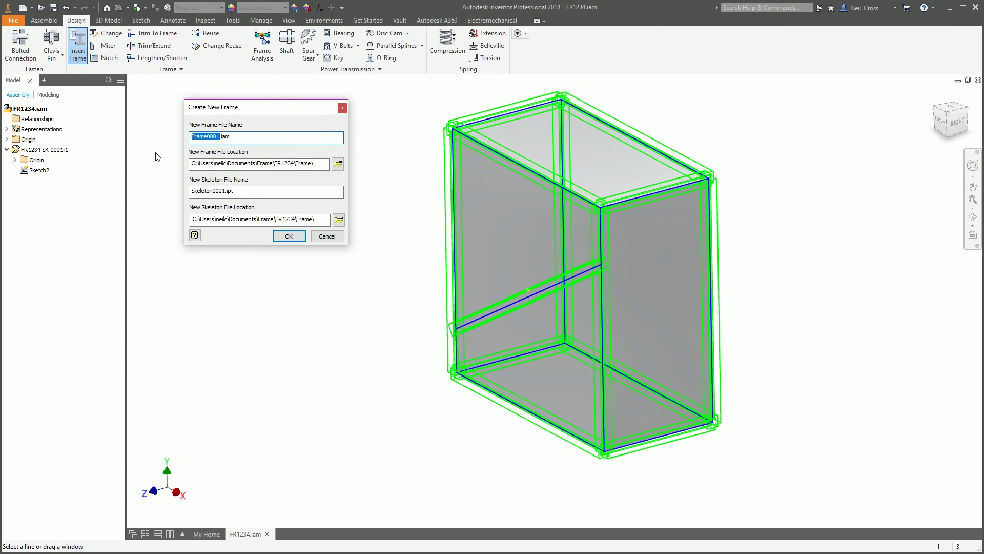
type("FR1234-FRAME-0001")
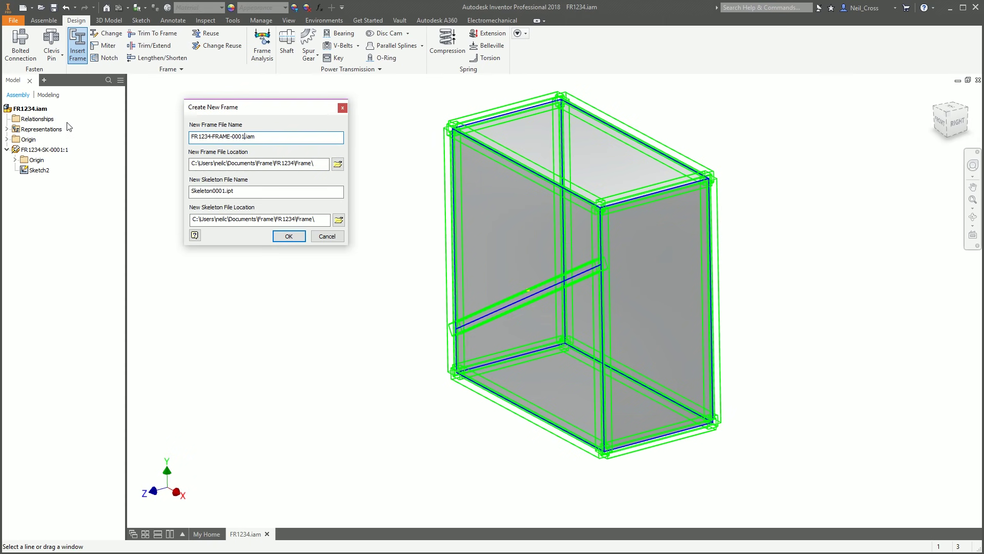
double_click(224, 190)
type("FR1234-INVSK-")
left_click(290, 235)
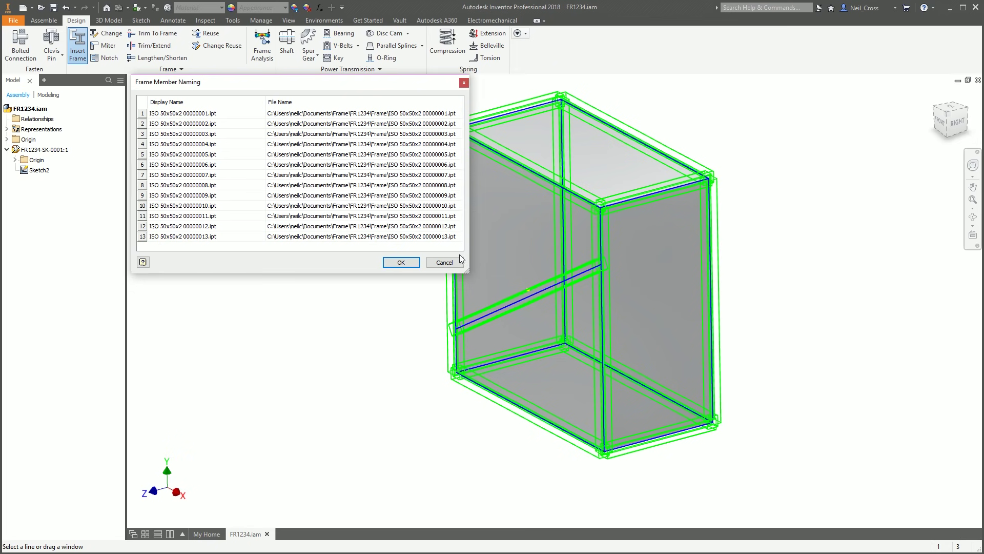
- Widen the member naming list and save the first member as FR1234-FR-0001.ipt
left_click_drag(467, 272, 535, 317)
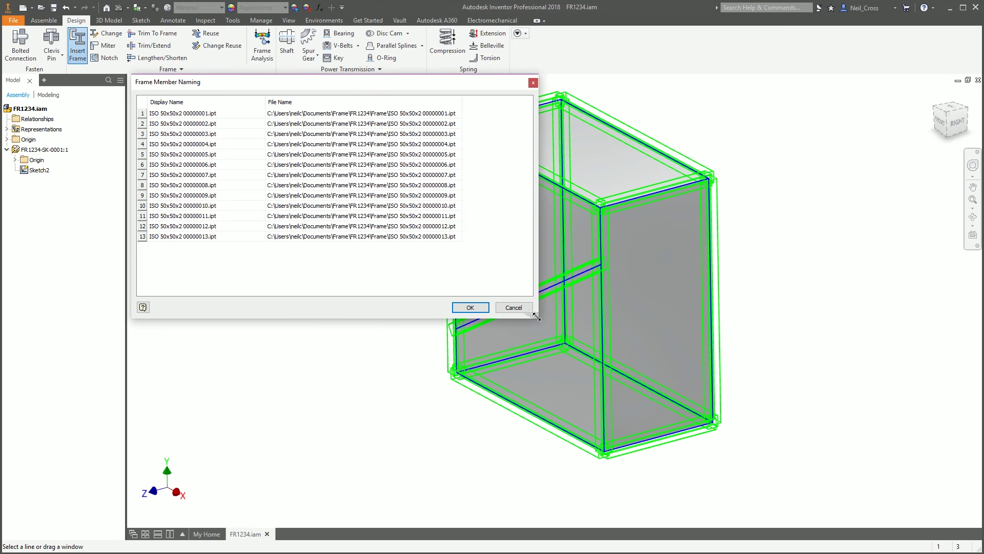
left_click_drag(462, 102, 424, 88)
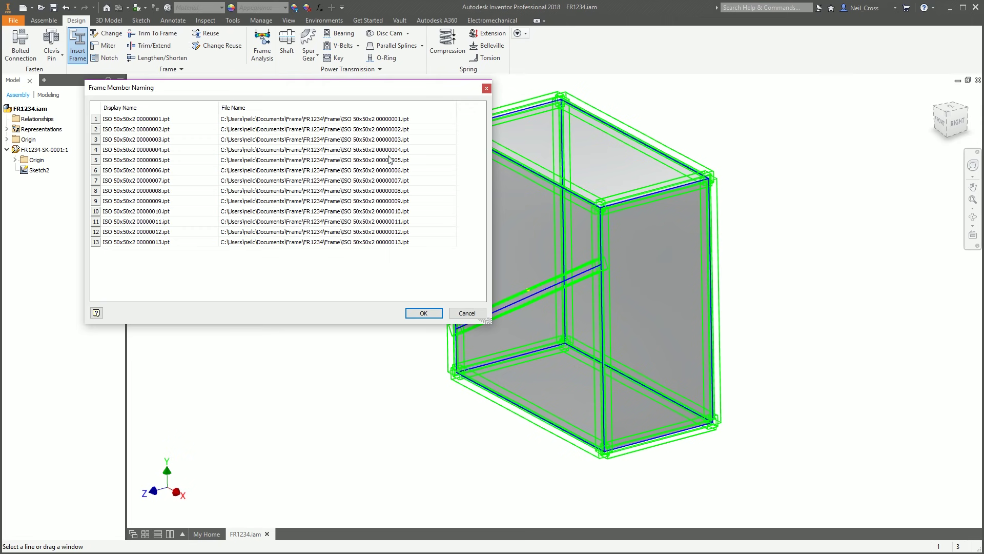
left_click(406, 120)
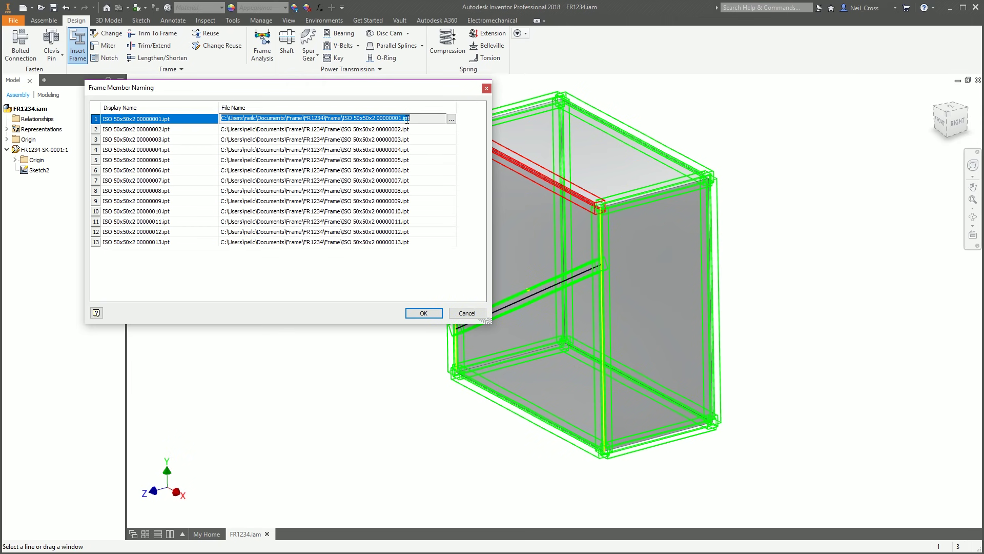
left_click(452, 119)
left_click_drag(329, 416, 298, 416)
key("Delete")
key("Delete")
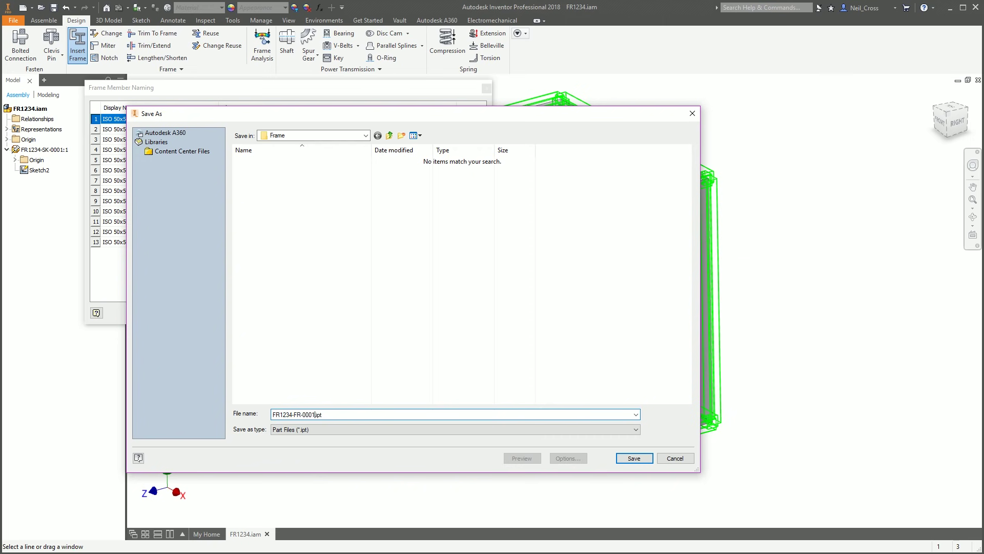
key("shift+Home")
key("ctrl+c")
left_click(627, 458)
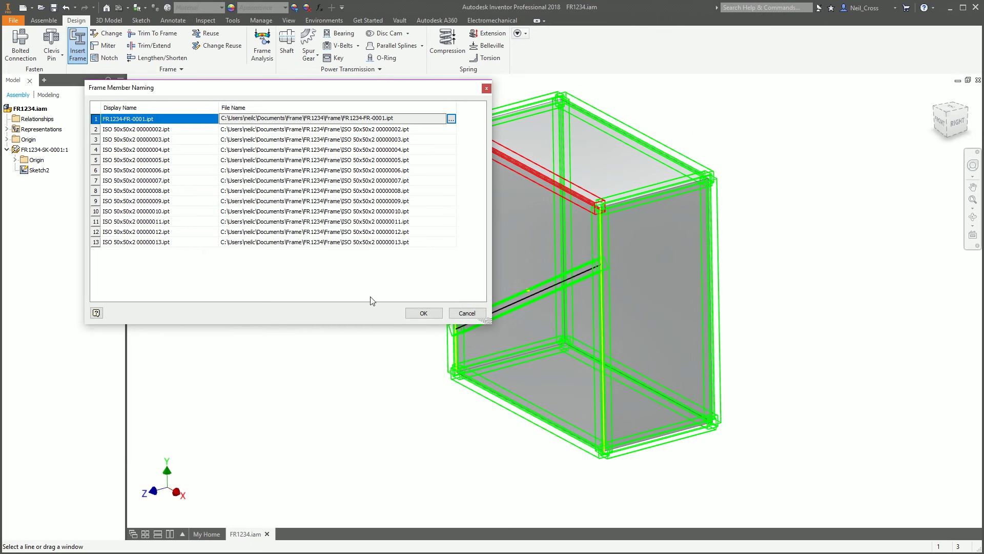
- Save members 2 and 3 as FR1234-FR-0002.ipt and FR1234-FR-0003.ipt, and build the frame
left_click(441, 129)
left_click(451, 130)
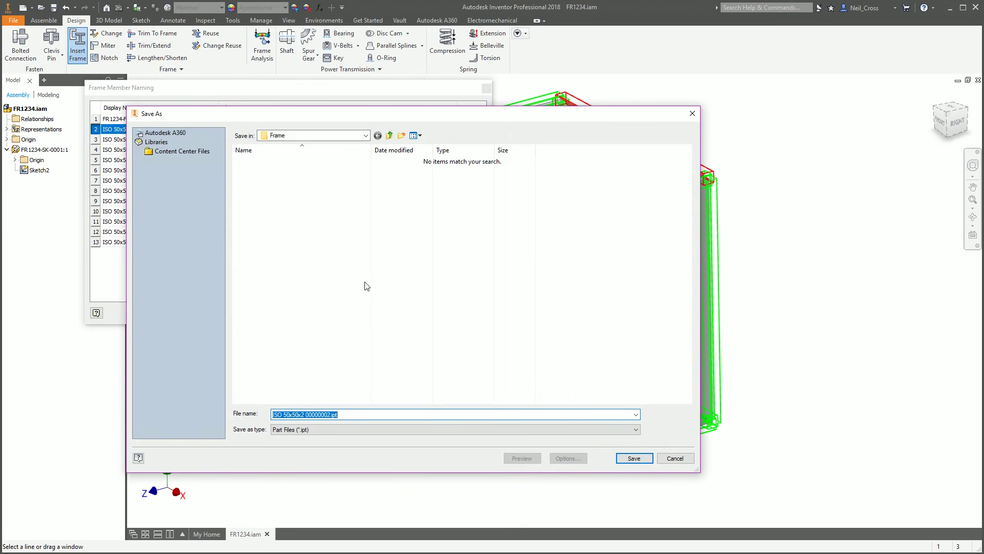
left_click(326, 414)
key("shift+Home")
key("ctrl+v")
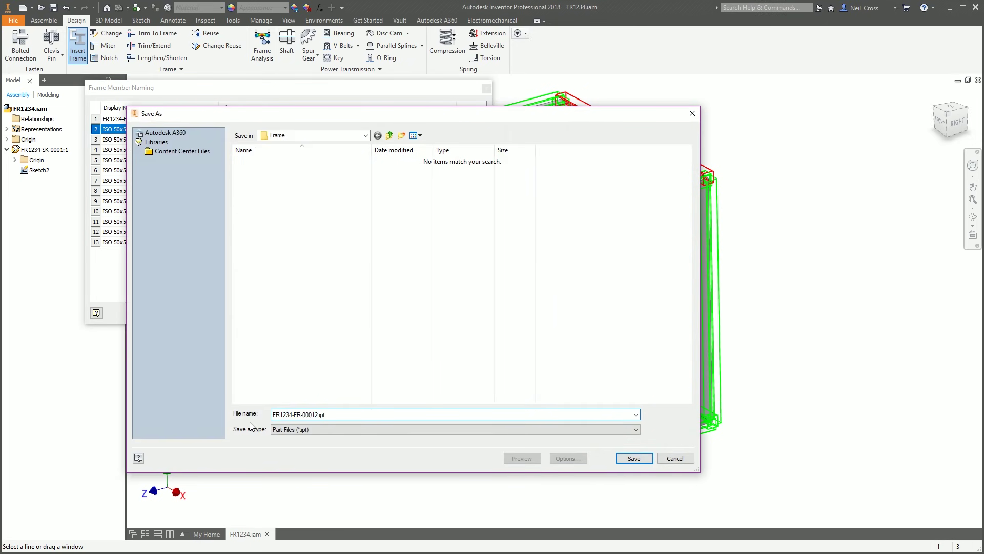
left_click(627, 458)
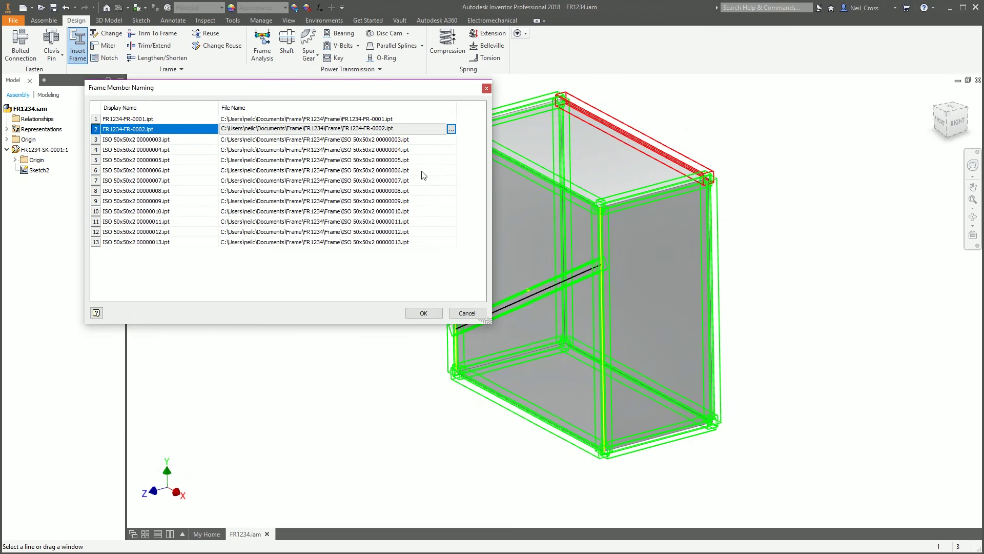
left_click(441, 140)
left_click(451, 140)
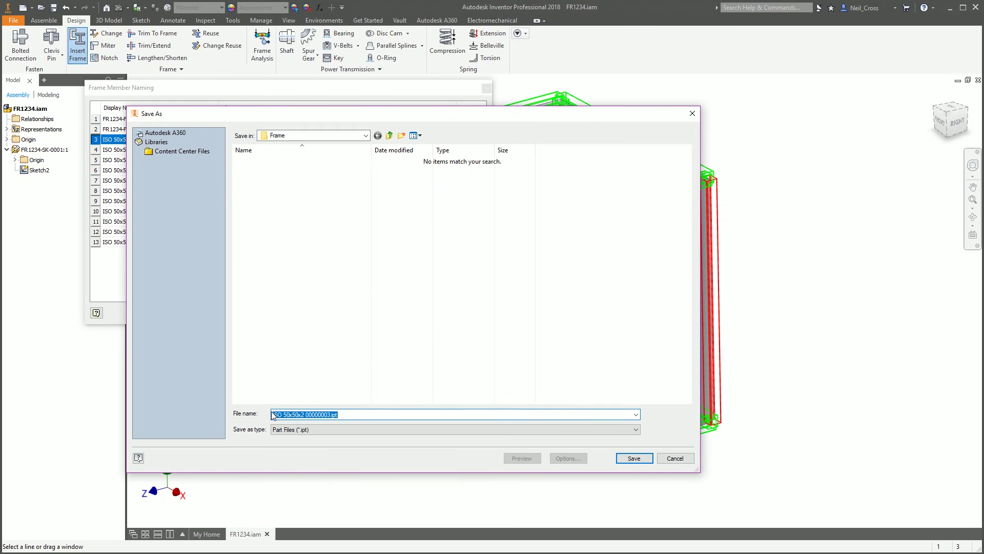
left_click_drag(273, 414, 315, 415)
type("FR1234-FR-0003")
left_click(635, 458)
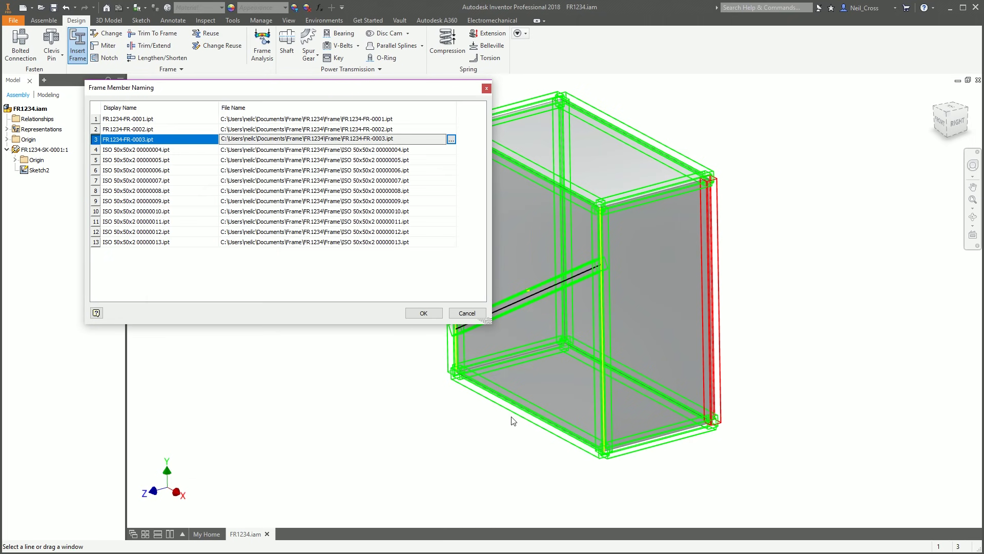
left_click(423, 313)
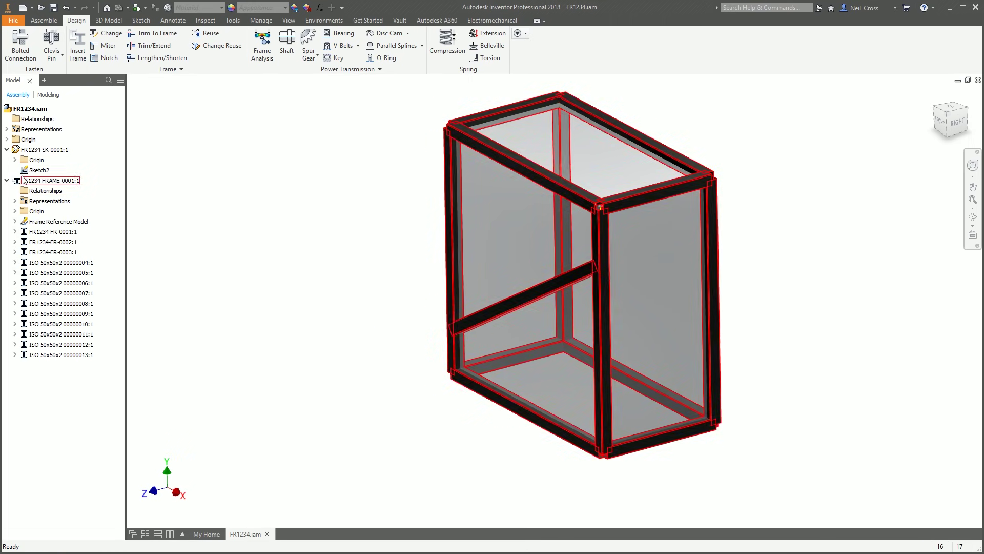
- Hide the skeleton component FR1234-SK-0001 so only the black tube frame is visible
left_click(37, 150)
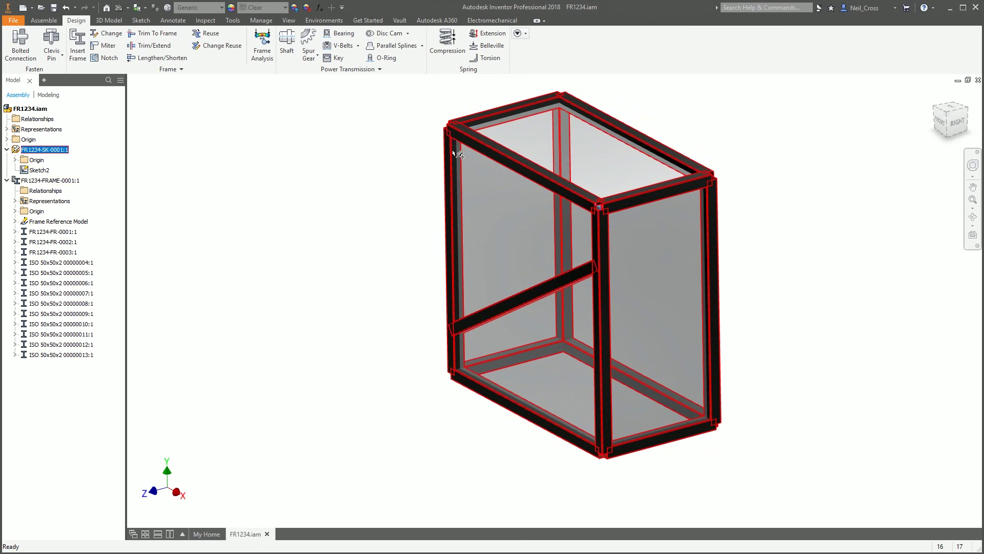
left_click(32, 181)
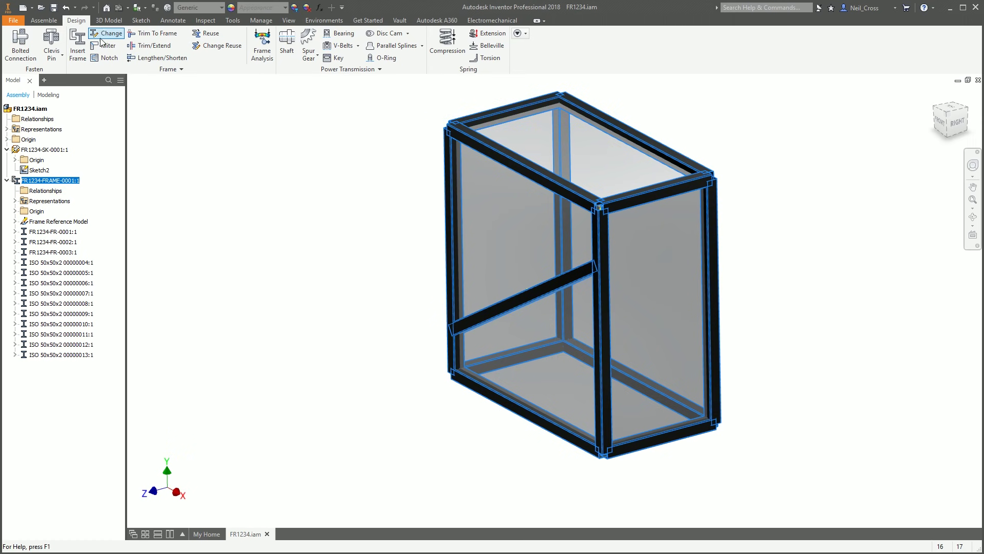
right_click(37, 152)
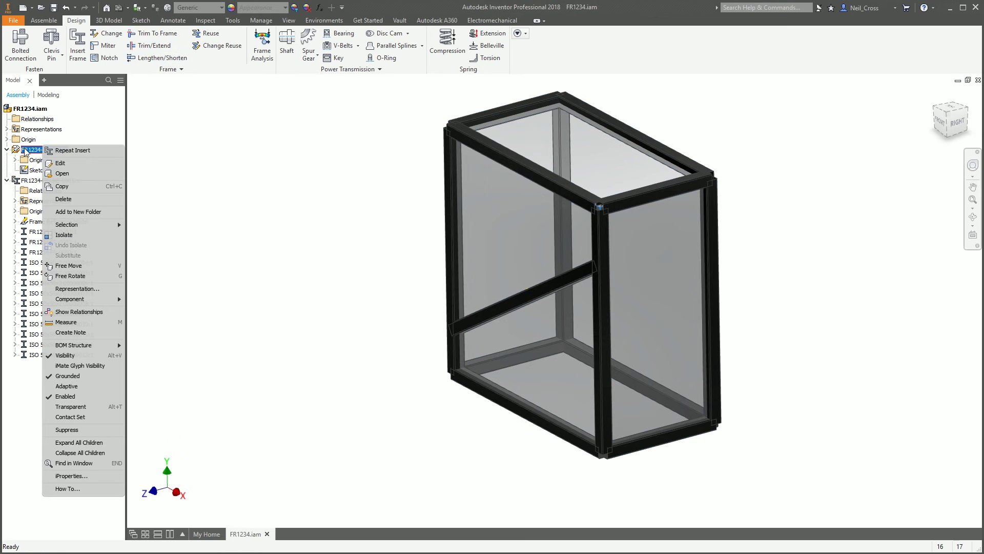
left_click(65, 354)
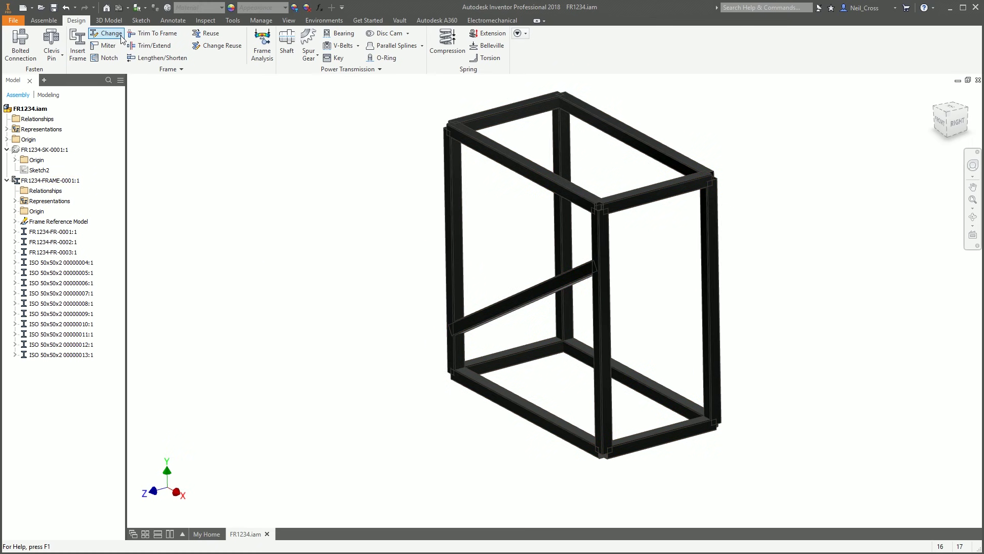
left_click(105, 45)
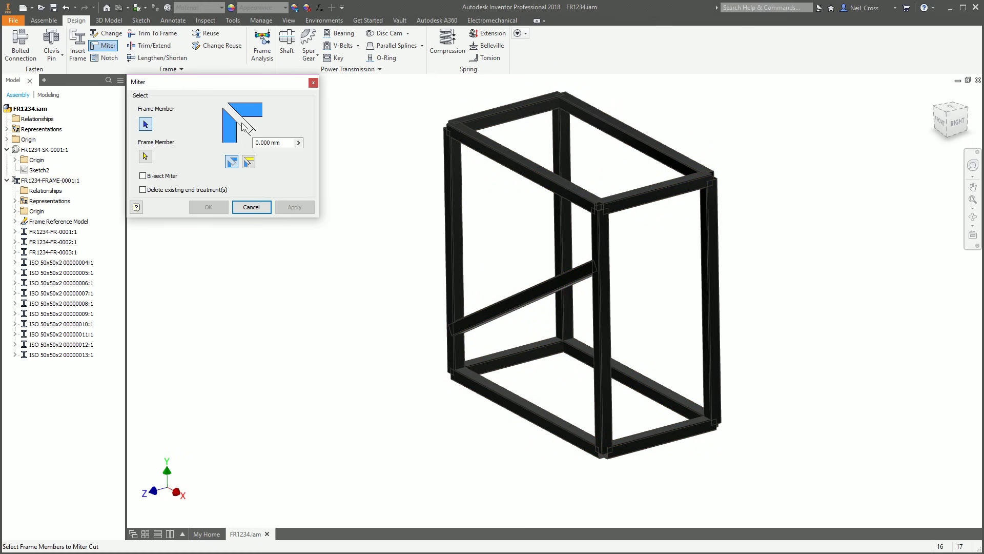
- Set the mitre offset to 2 mm and mitre the first top-rail corner
left_click(270, 144)
type("2")
left_click(580, 197)
left_click(651, 190)
left_click(297, 205)
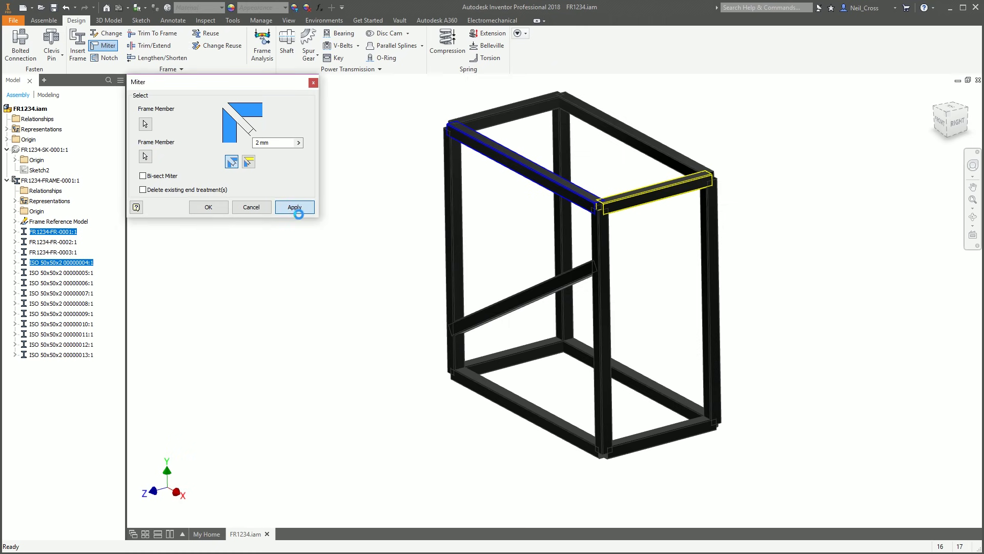
scroll(615, 213, "down", 5)
scroll(587, 203, "down", 2)
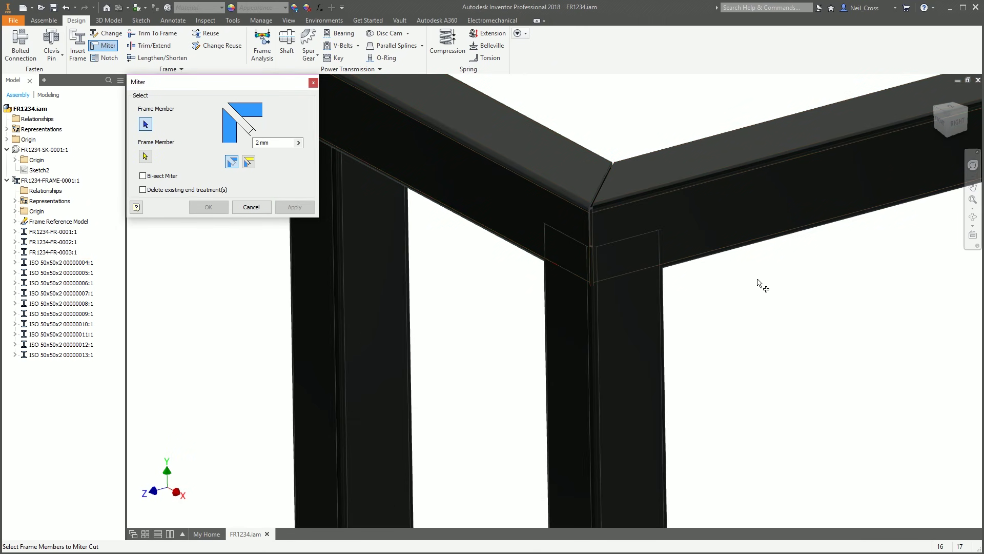
scroll(605, 241, "down", 2)
scroll(563, 242, "up", 5)
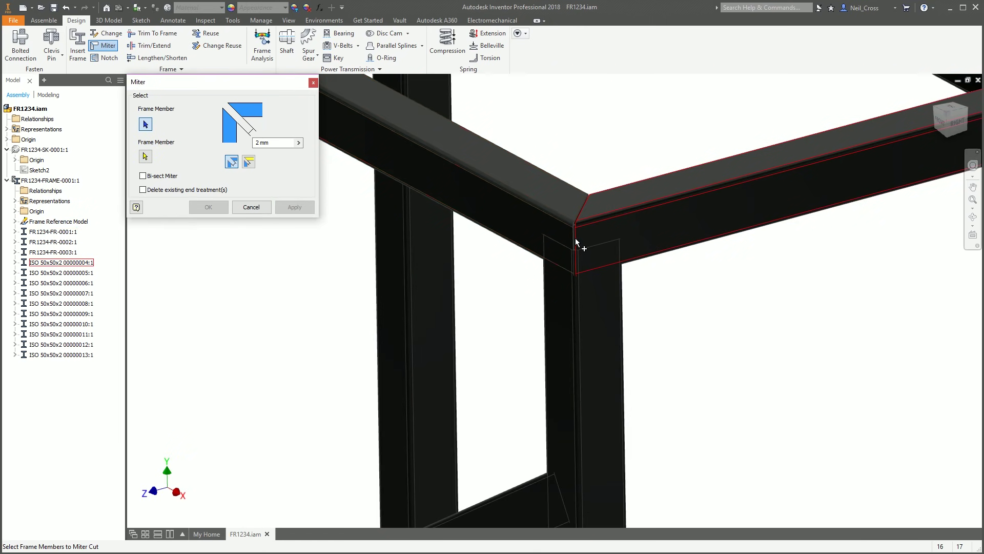
- Mitre the remaining three top-rail corners and close the Miter tool
left_click(627, 221)
left_click(702, 161)
left_click(302, 206)
scroll(558, 236, "up", 1)
scroll(564, 205, "up", 2)
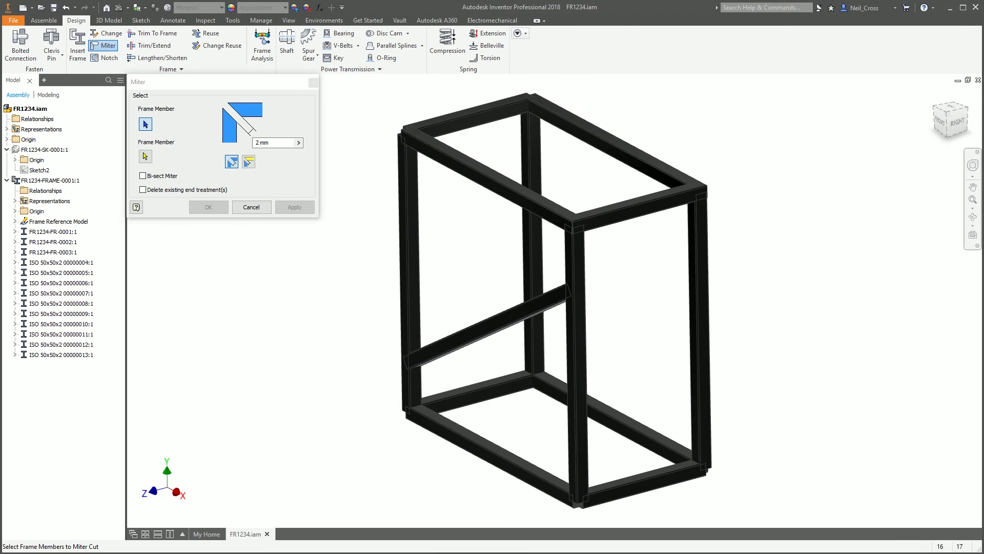
scroll(567, 169, "down", 2)
left_click(602, 171)
left_click(553, 173)
left_click(288, 208)
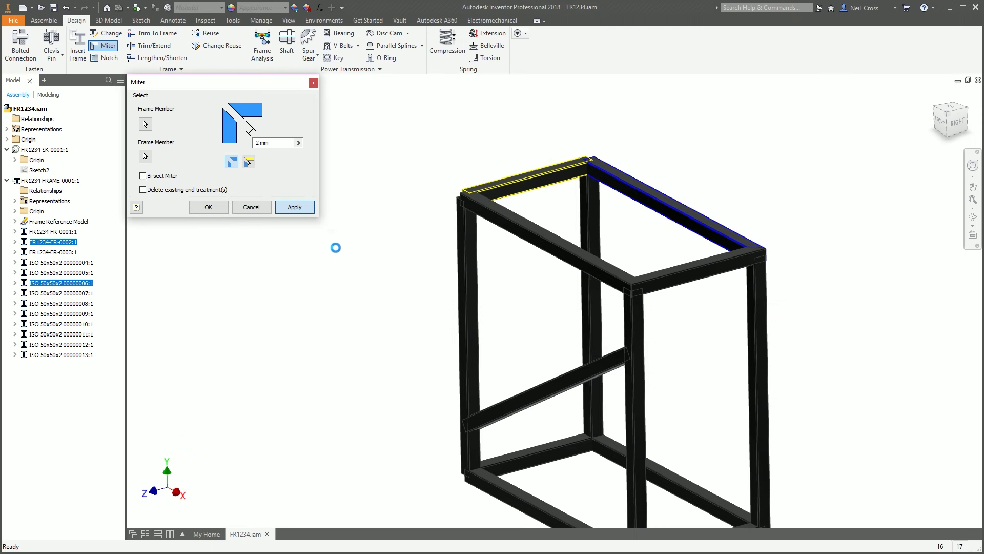
left_click(496, 192)
left_click(497, 197)
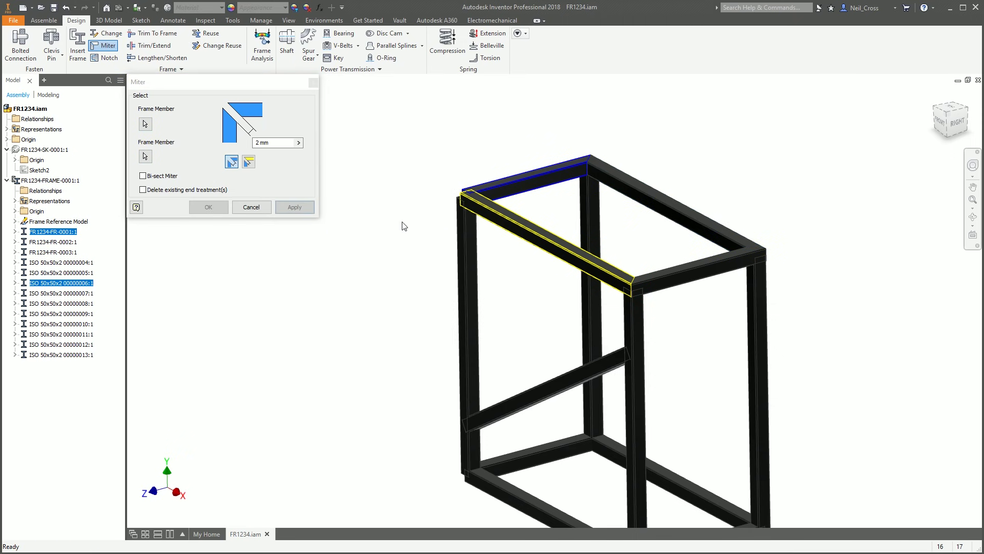
left_click(287, 208)
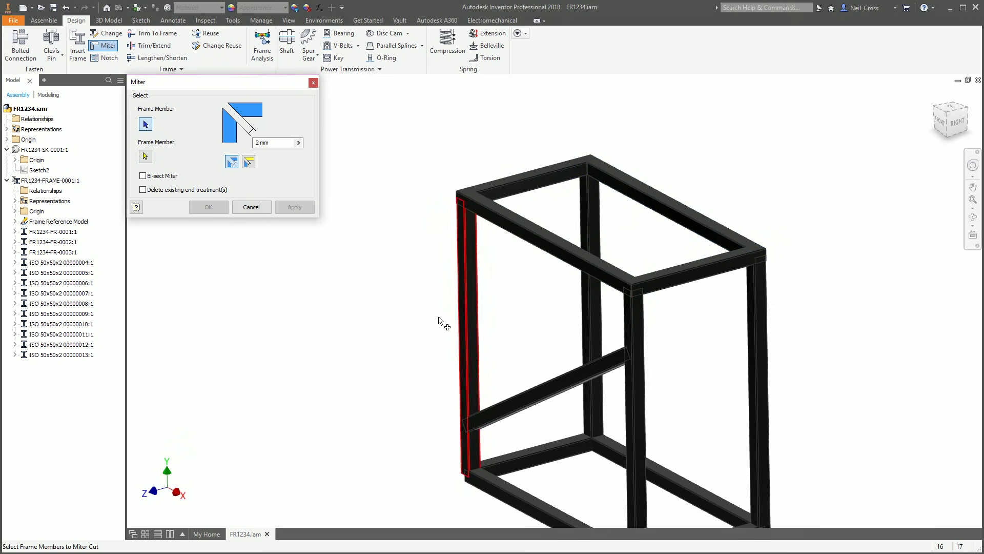
left_click(251, 207)
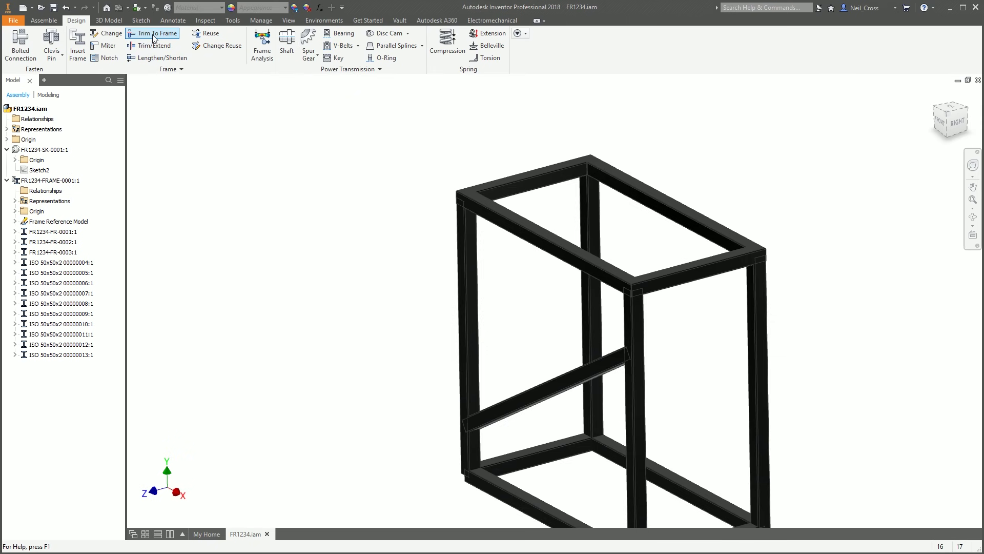
- Start Trim/Extend to face and select the four vertical posts
left_click(154, 38)
key("Escape")
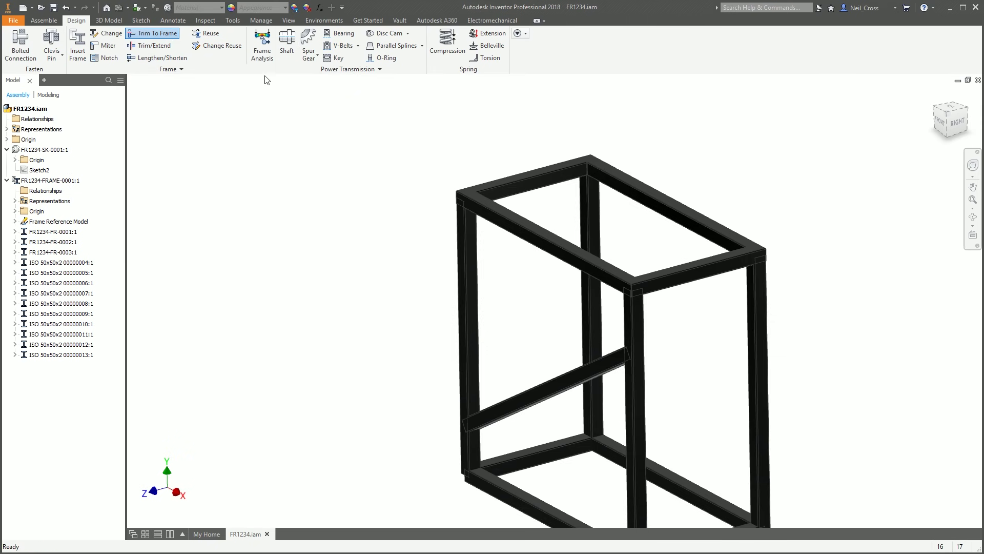
left_click(149, 45)
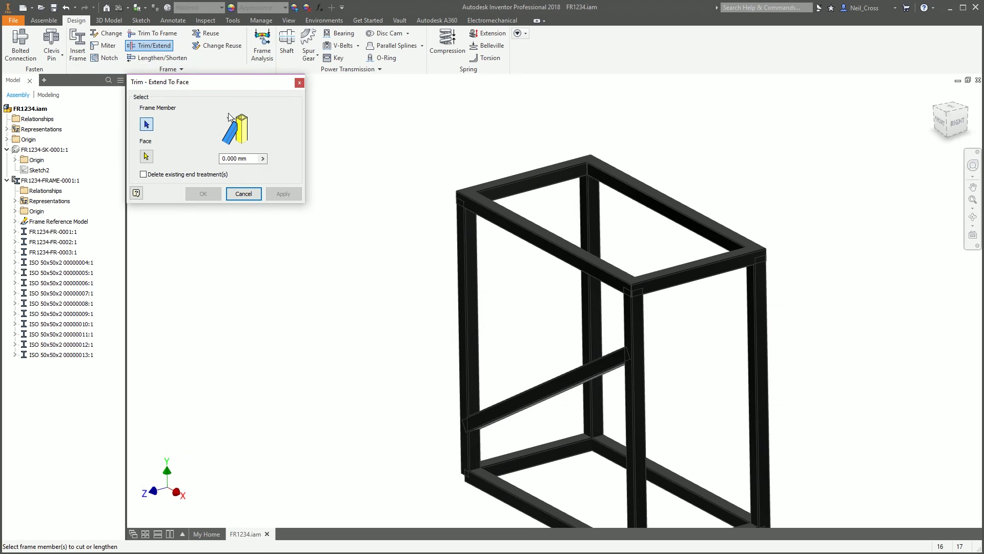
scroll(479, 297, "up", 1)
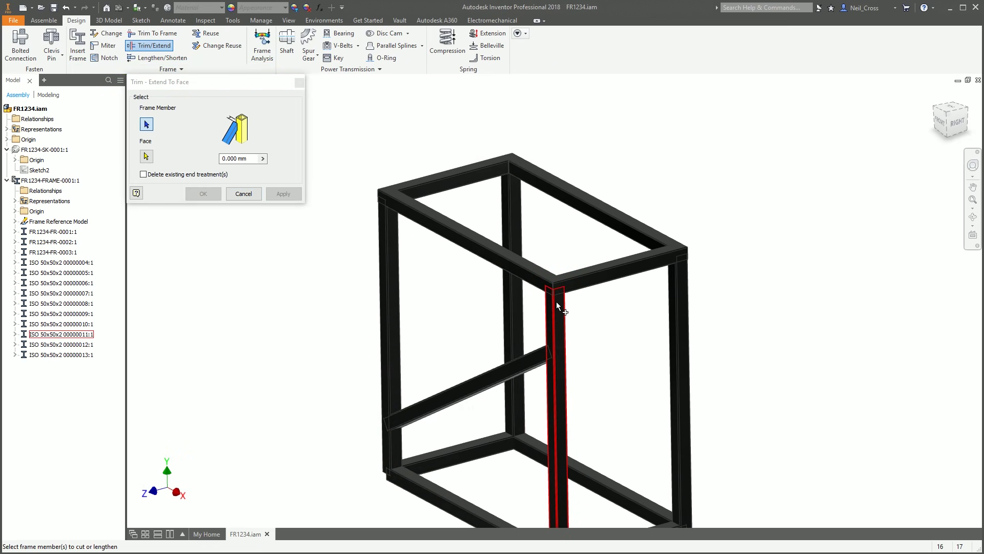
scroll(554, 303, "down", 4)
left_click(539, 307)
scroll(543, 308, "up", 5)
left_click(647, 294)
left_click(432, 261)
left_click(522, 220)
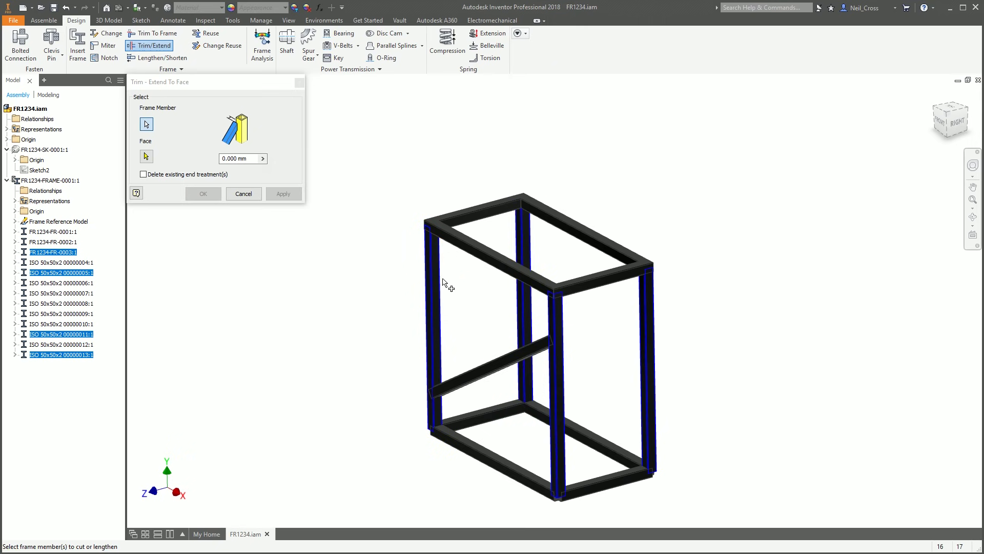
- Trim the four posts to the underside face of the top rail
left_click(146, 157)
scroll(513, 290, "down", 3)
middle_click_drag(549, 282, 588, 314, "shift")
left_click(588, 313)
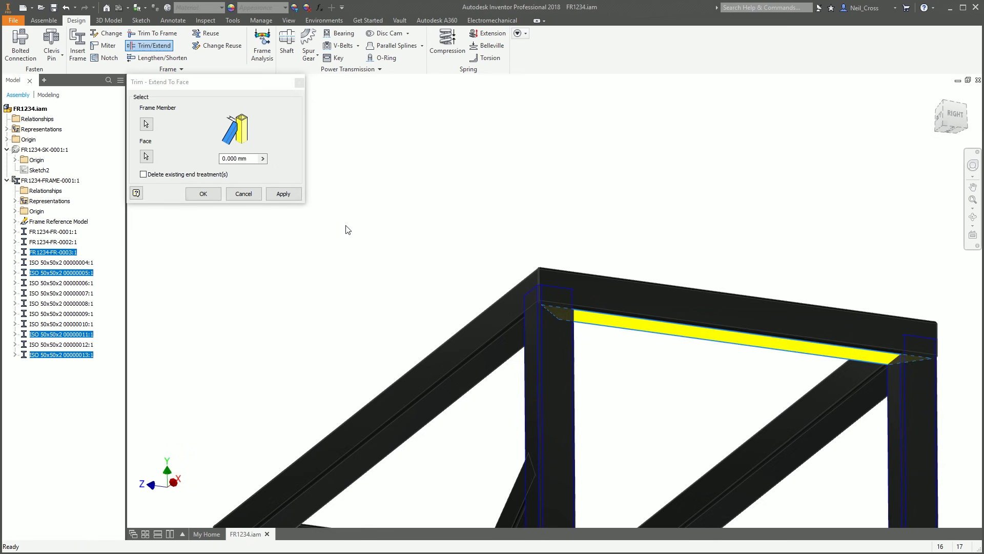
left_click(284, 193)
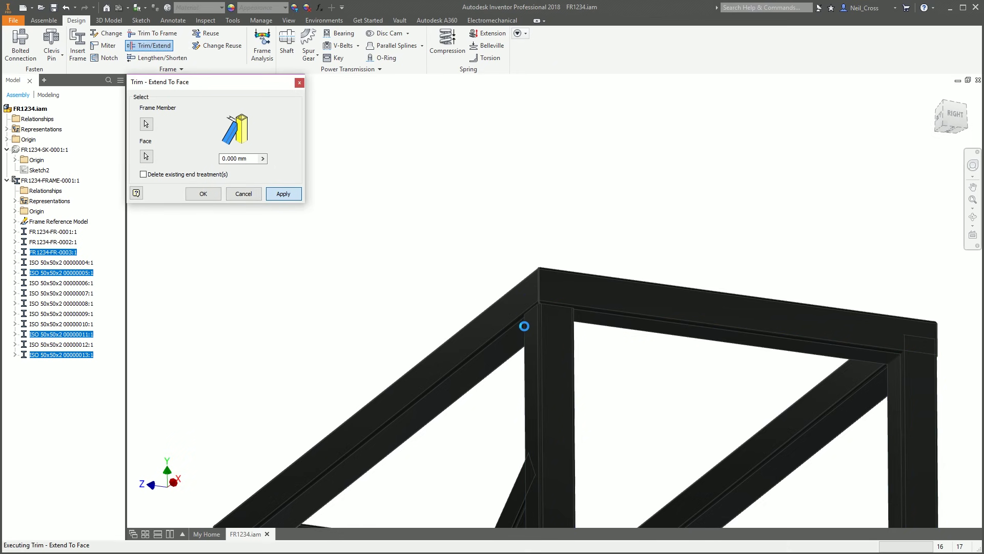
scroll(548, 323, "up", 5)
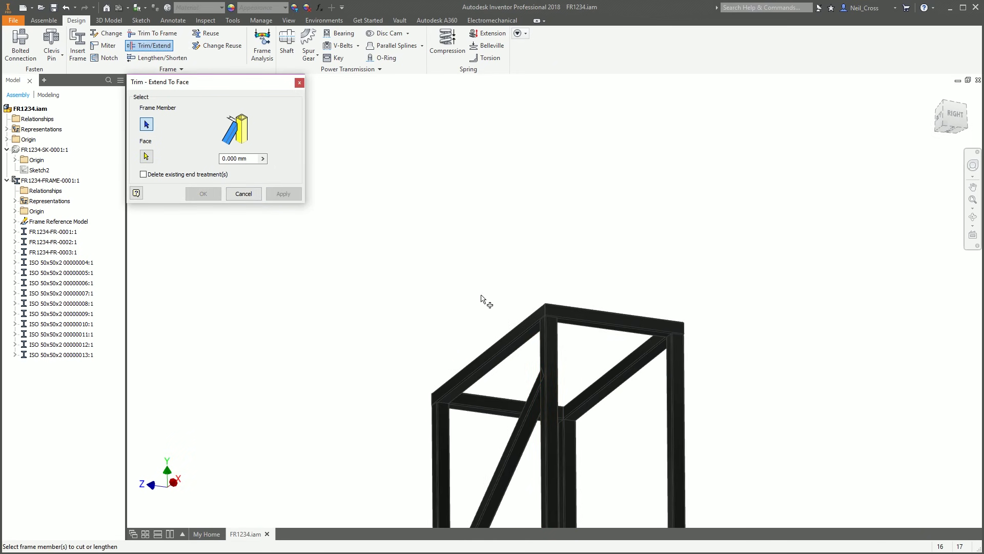
left_click(299, 82)
left_click(105, 58)
middle_click_drag(533, 379, 773, 336)
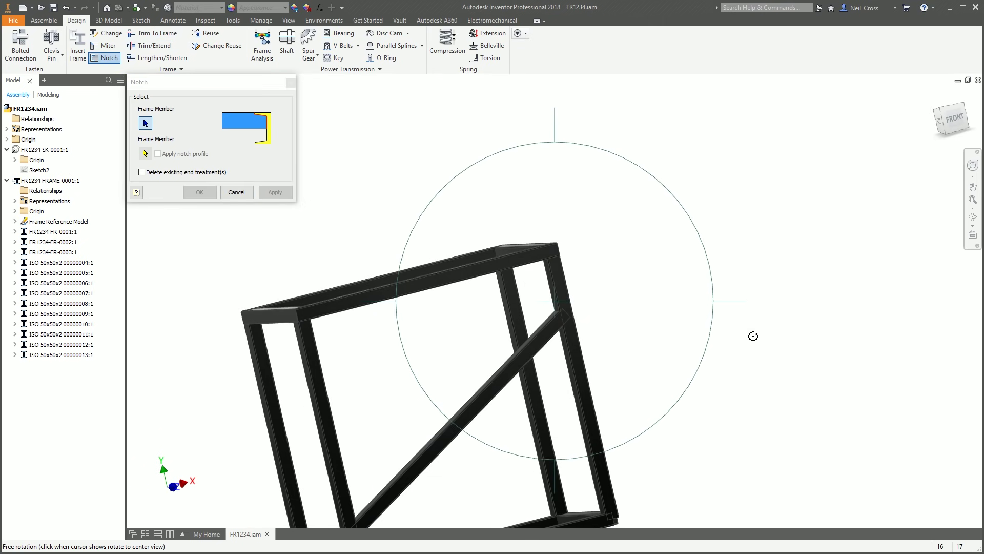
- Try notching the diagonal brace against its vertical post, then cancel the notch
scroll(557, 316, "down", 5)
left_click(554, 325)
left_click(566, 272)
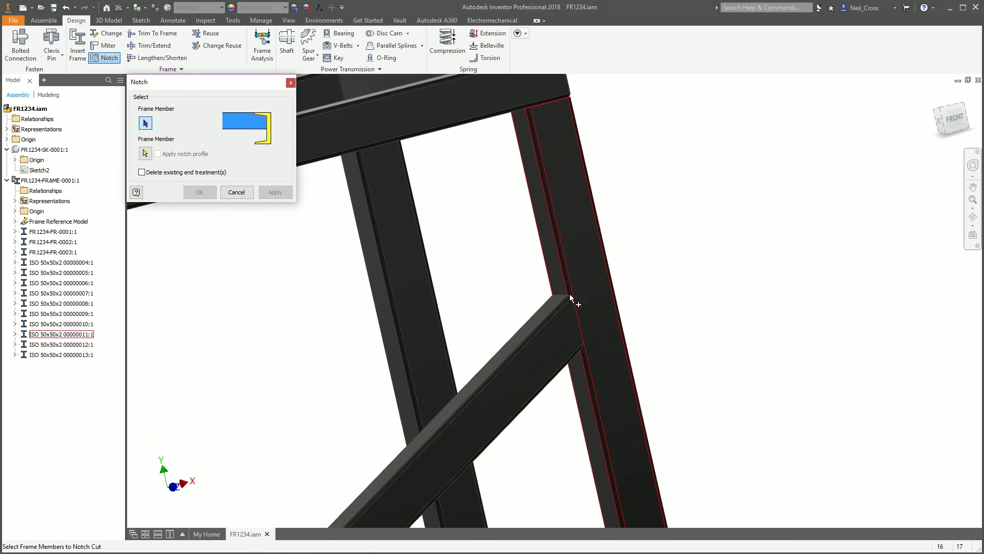
scroll(446, 325, "up", 5)
left_click(238, 193)
key("F6")
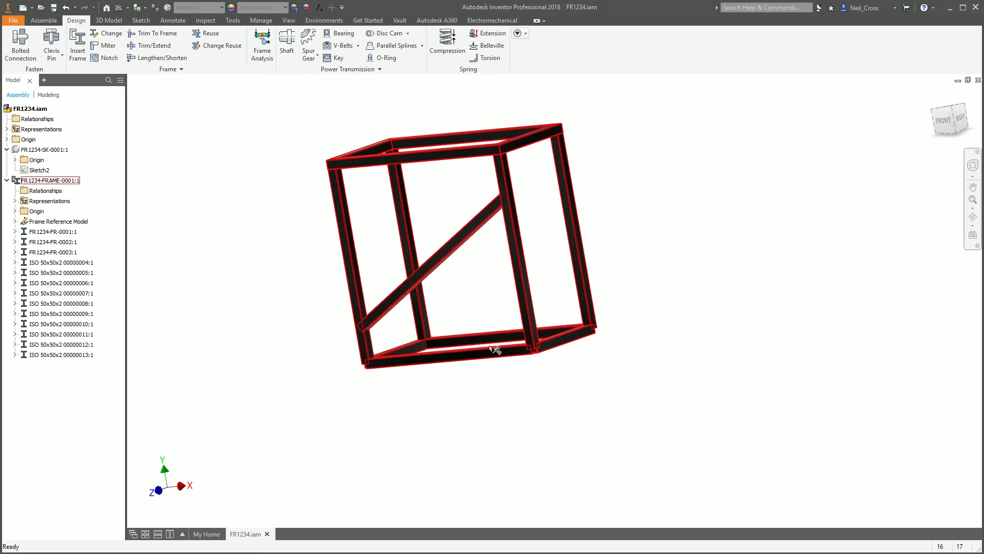
- Lengthen all four vertical posts 300 mm downward to form legs
left_click(162, 58)
left_click(526, 336)
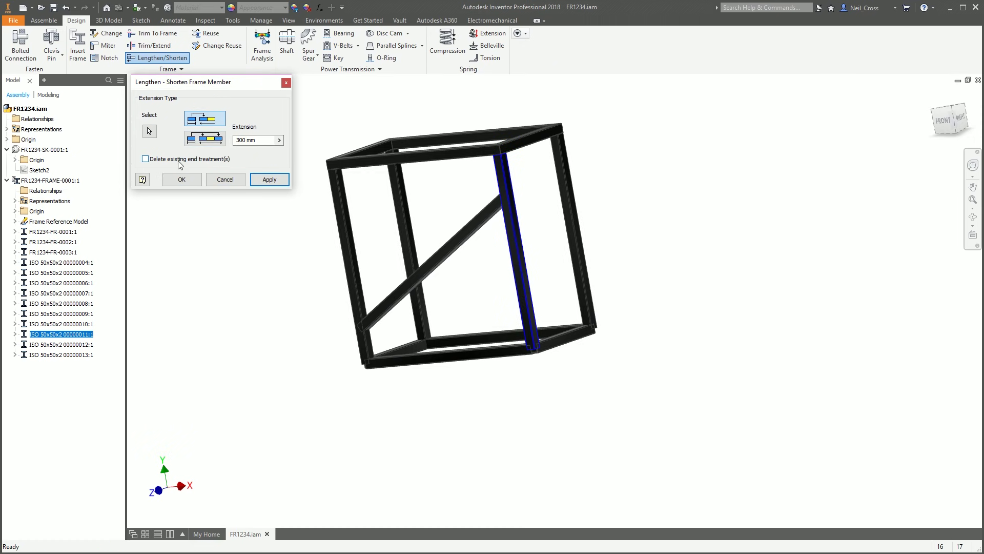
left_click(182, 179)
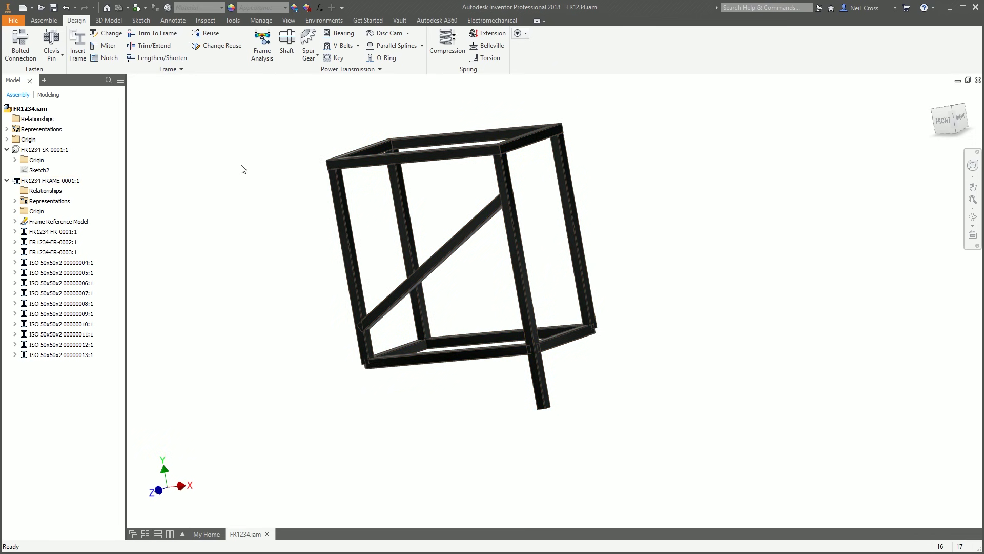
left_click(160, 58)
left_click(587, 285)
left_click(269, 179)
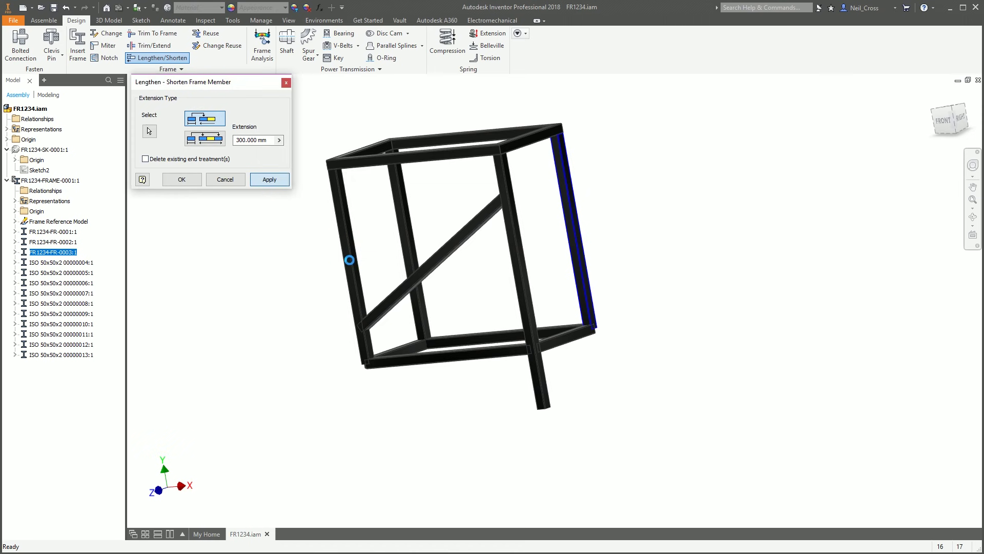
left_click(353, 277)
left_click(270, 179)
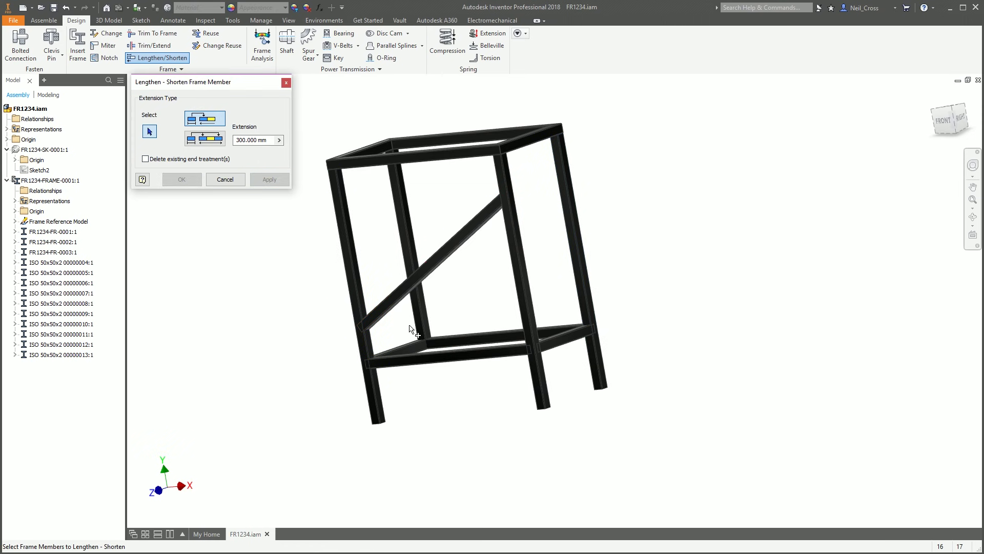
left_click(418, 323)
left_click(277, 179)
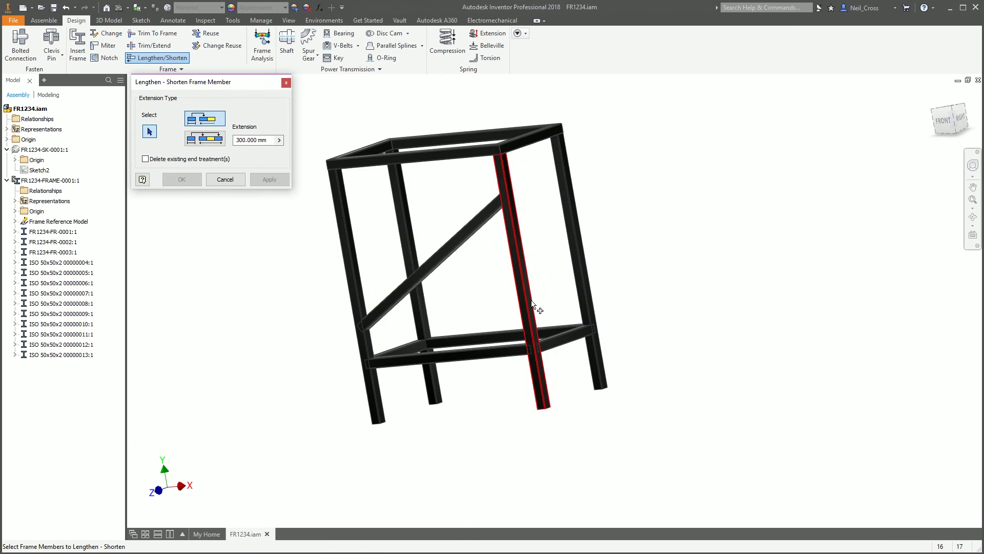
left_click(225, 180)
middle_click_drag(371, 286, 451, 194, "shift")
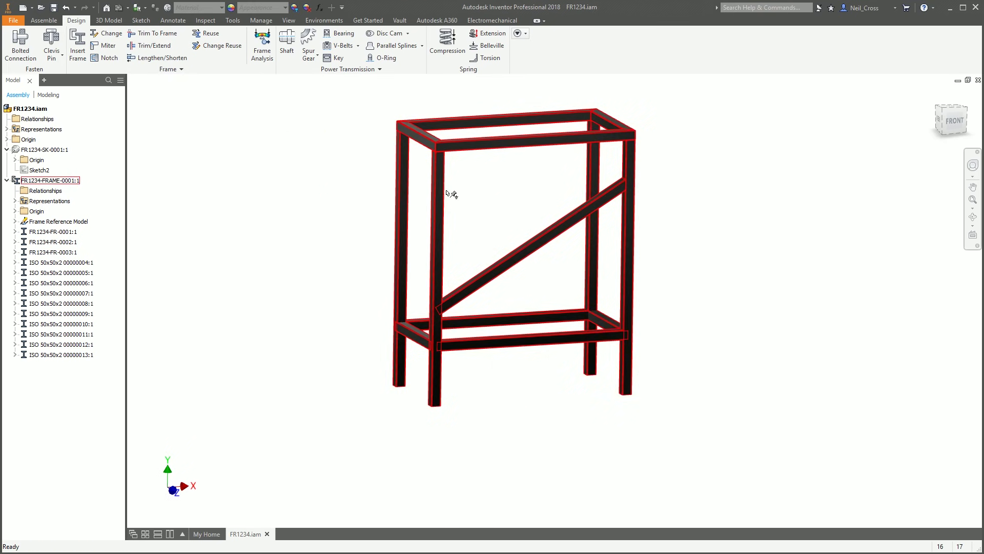
- Remove the end treatments from one frame member
left_click(169, 69)
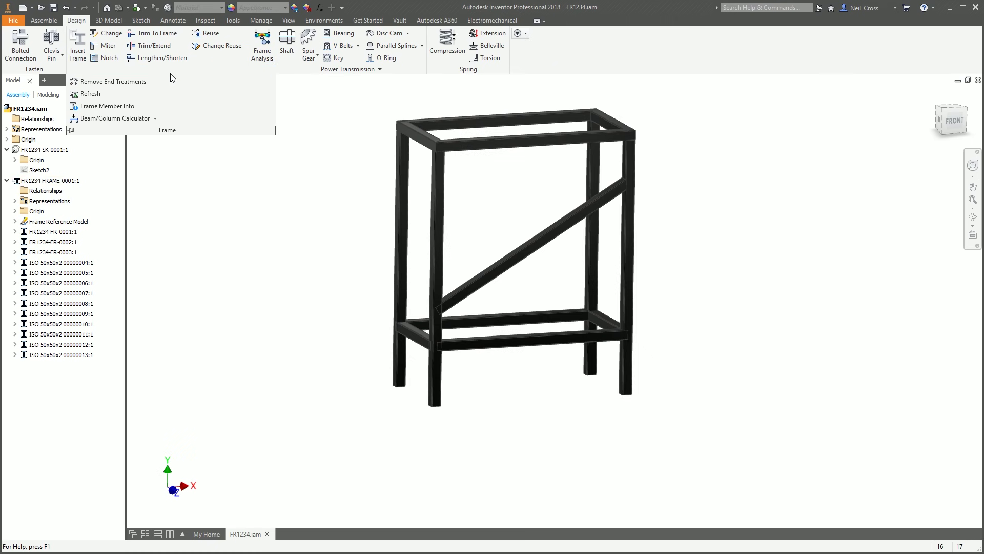
left_click(99, 84)
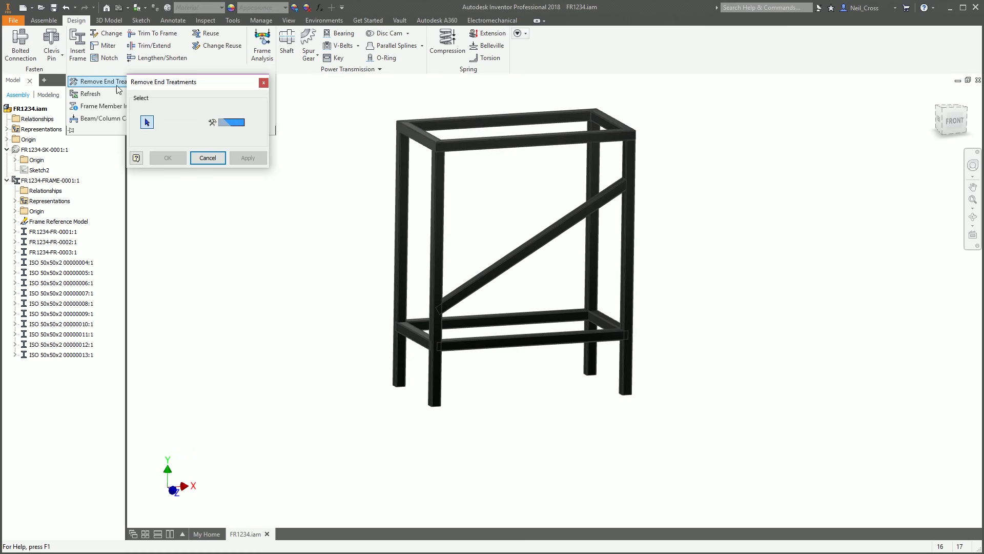
left_click(617, 199)
left_click(168, 158)
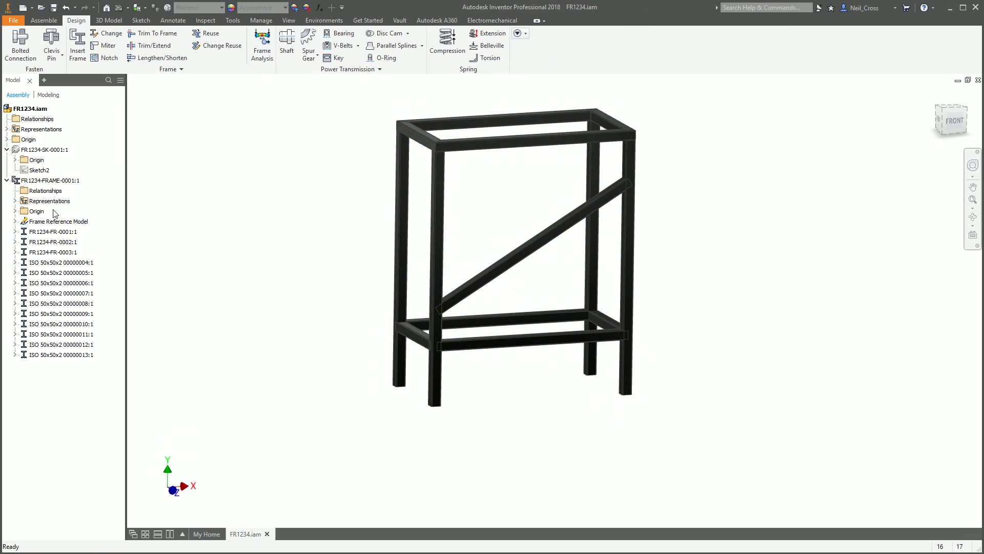
- Delete the fourth member's Miter:1 treatment and load the diagonal brace into Change
left_click(15, 262)
left_click(45, 293)
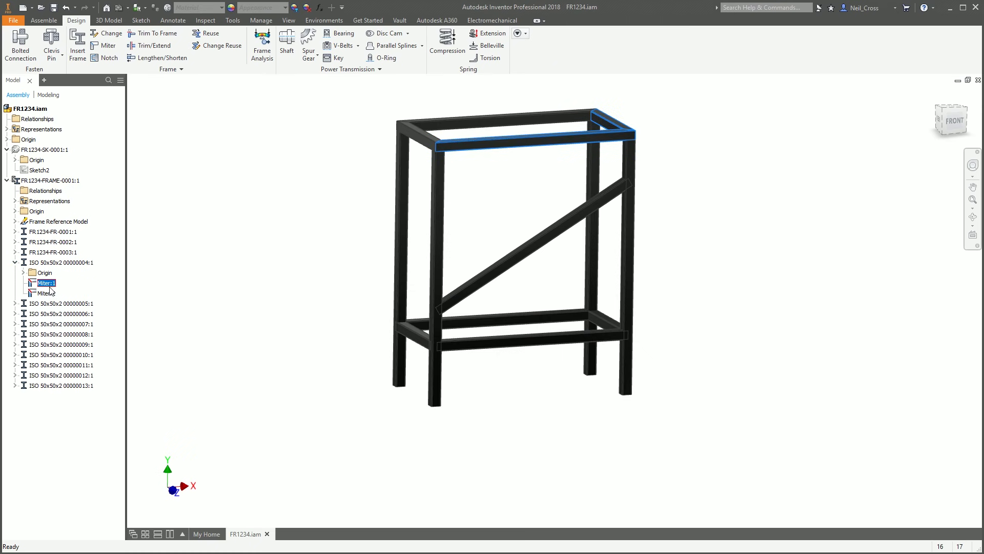
right_click(45, 284)
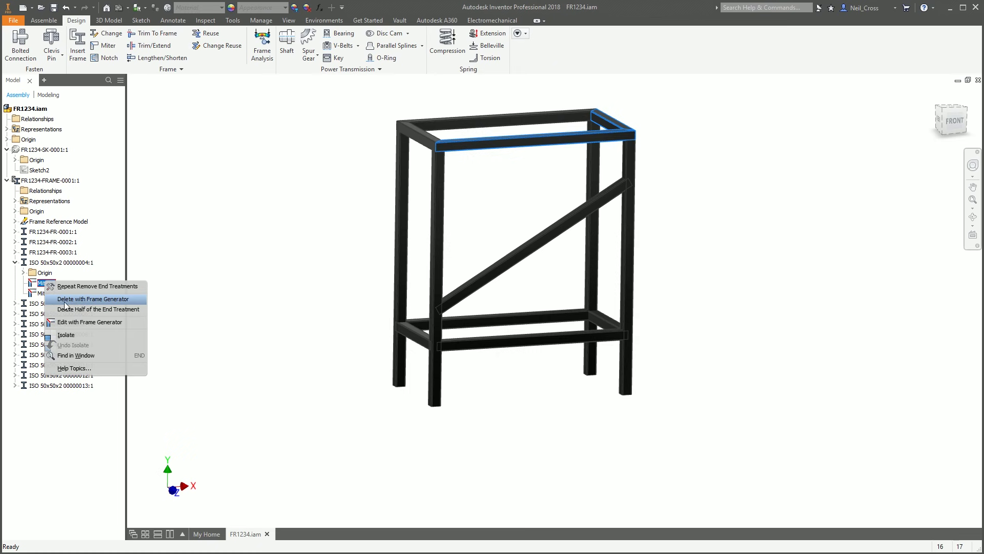
left_click(102, 299)
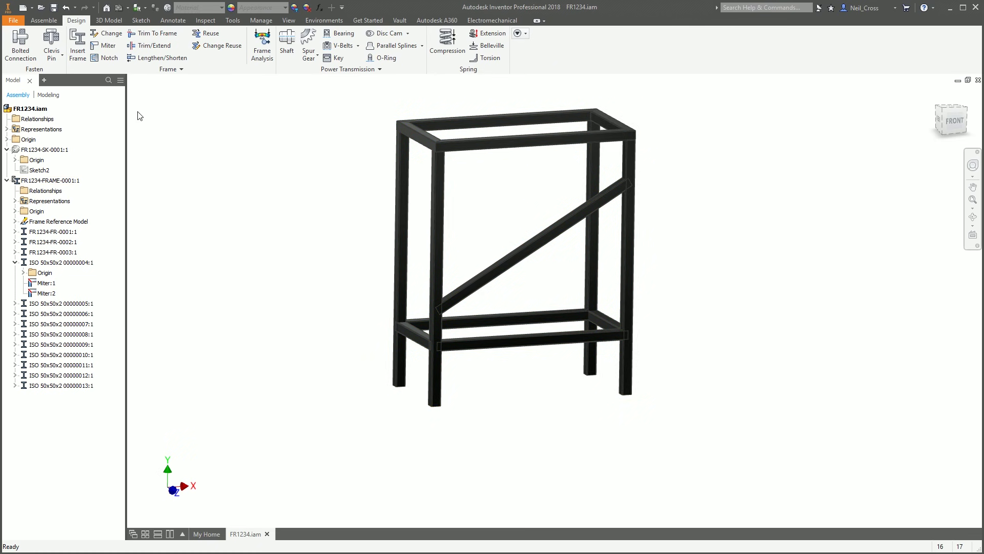
left_click(106, 33)
left_click(510, 264)
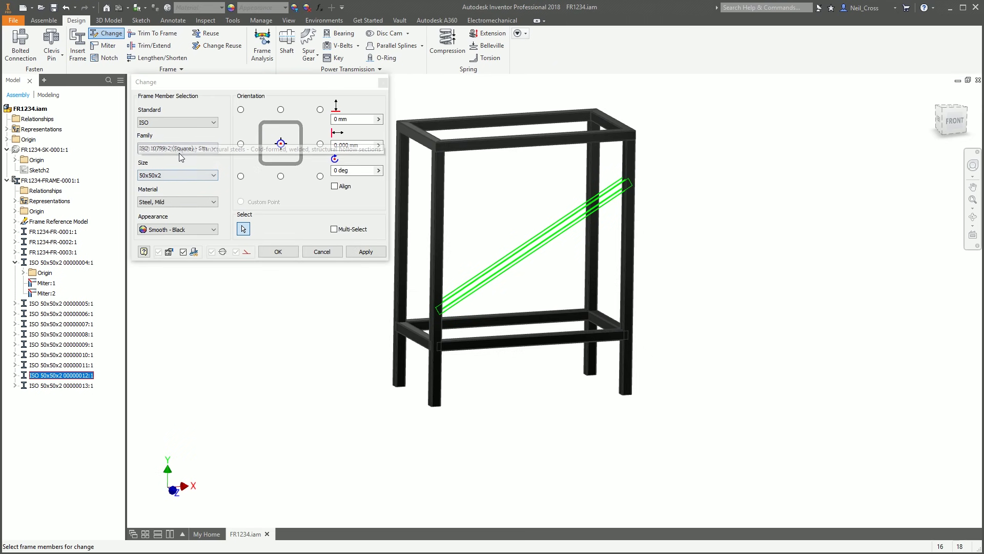
- Resize the diagonal brace to ISO 40x40x2, accepting the new member file, and inspect the frame
left_click(162, 176)
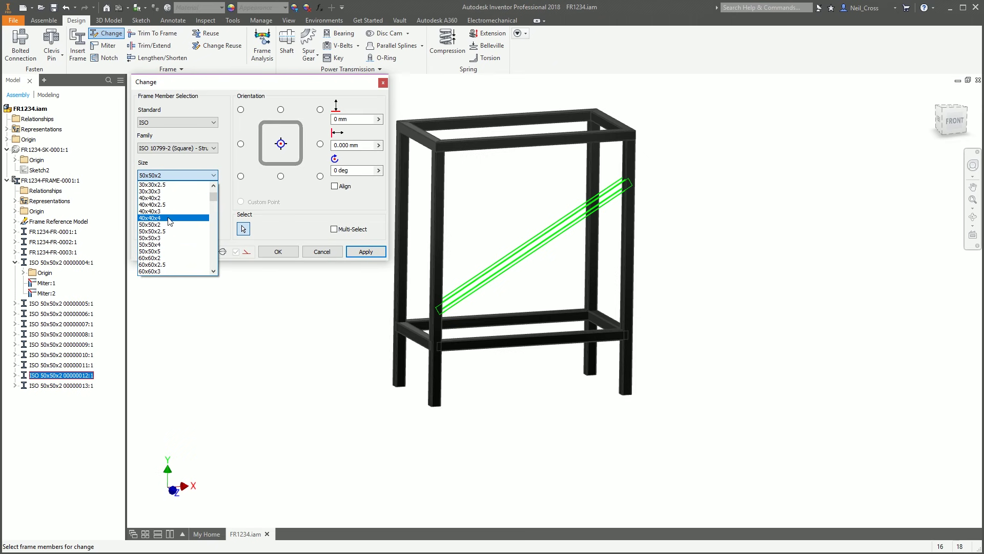
left_click(170, 198)
left_click(278, 251)
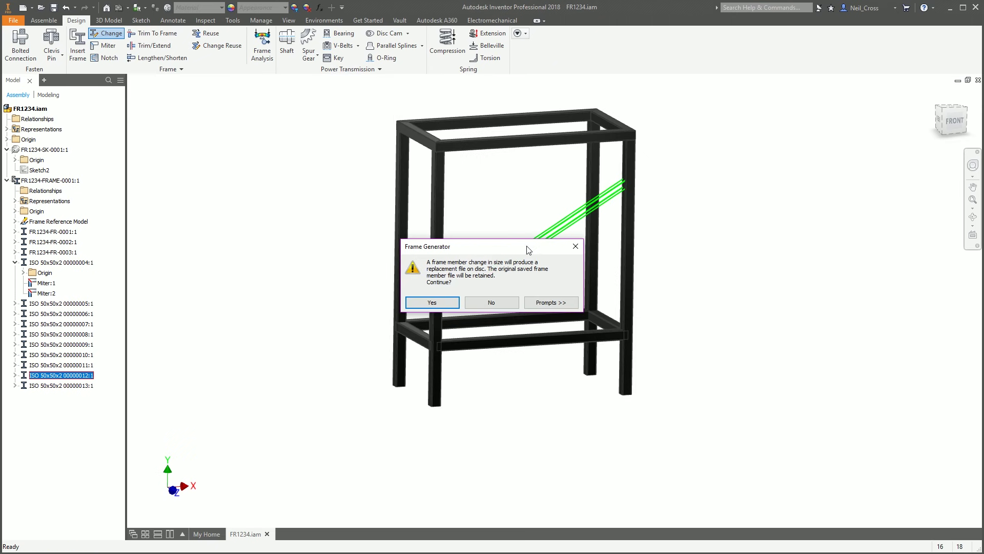
left_click(432, 303)
left_click(401, 263)
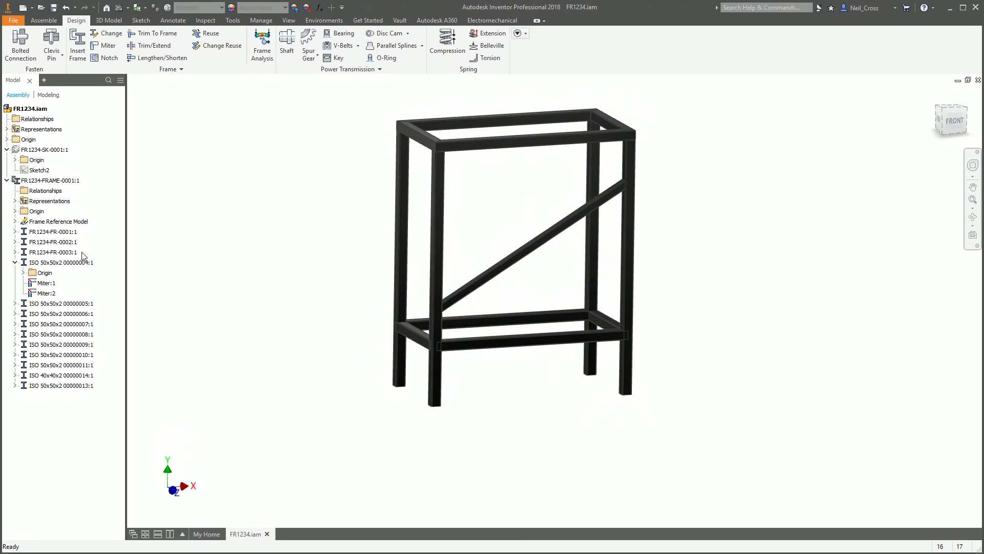
scroll(408, 265, "down", 3)
middle_click_drag(500, 270, 559, 330, "shift")
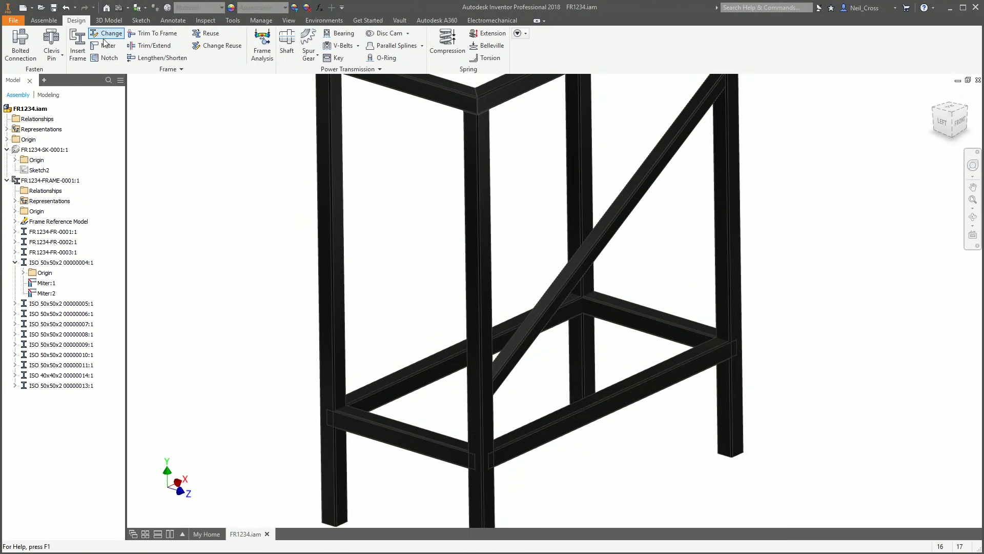
key("F6")
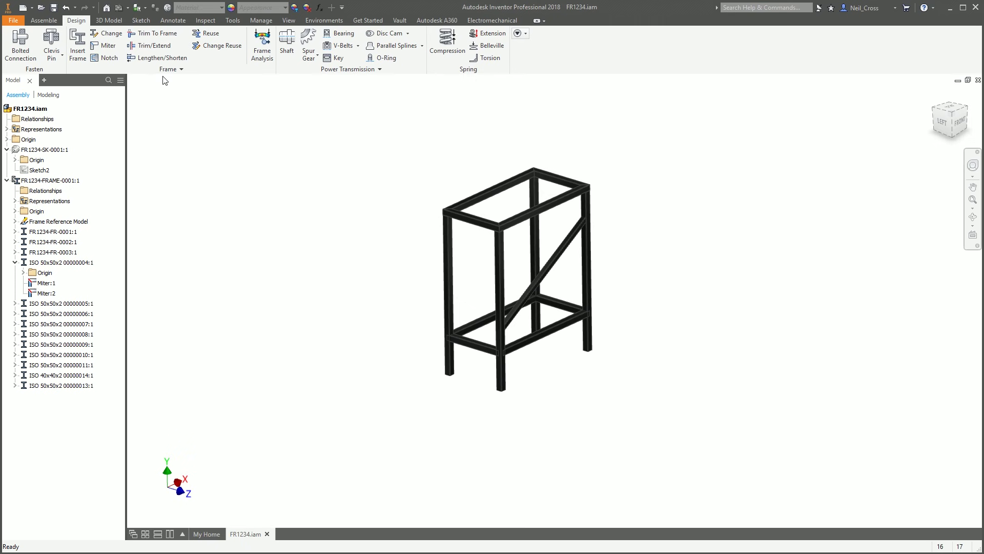
- Save the assembly along with all its changed dependent files
left_click(53, 7)
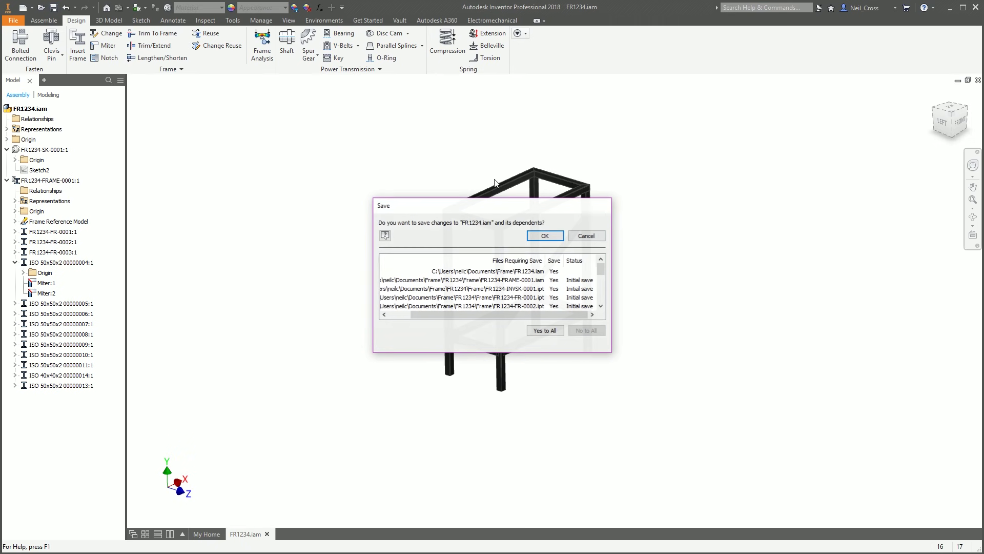
left_click(536, 237)
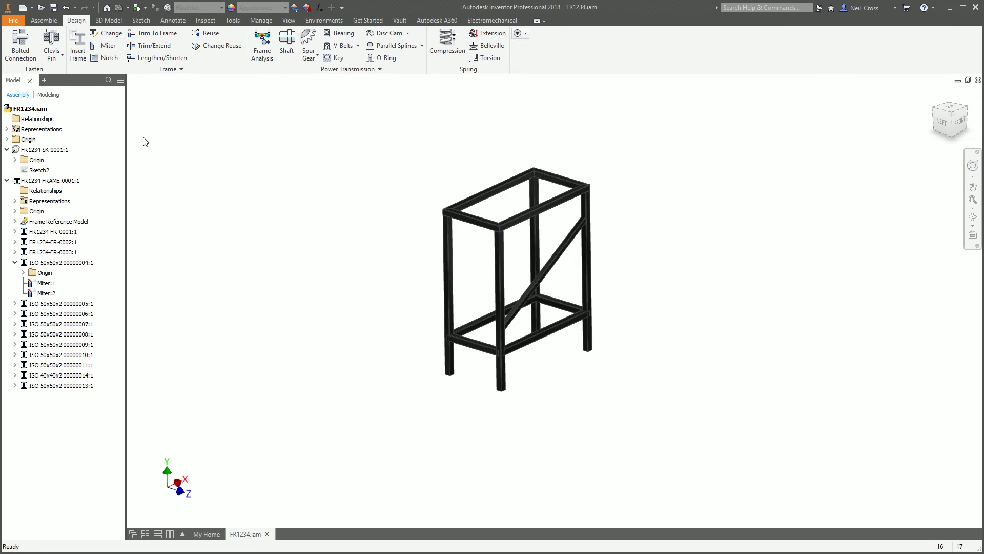
left_click(44, 20)
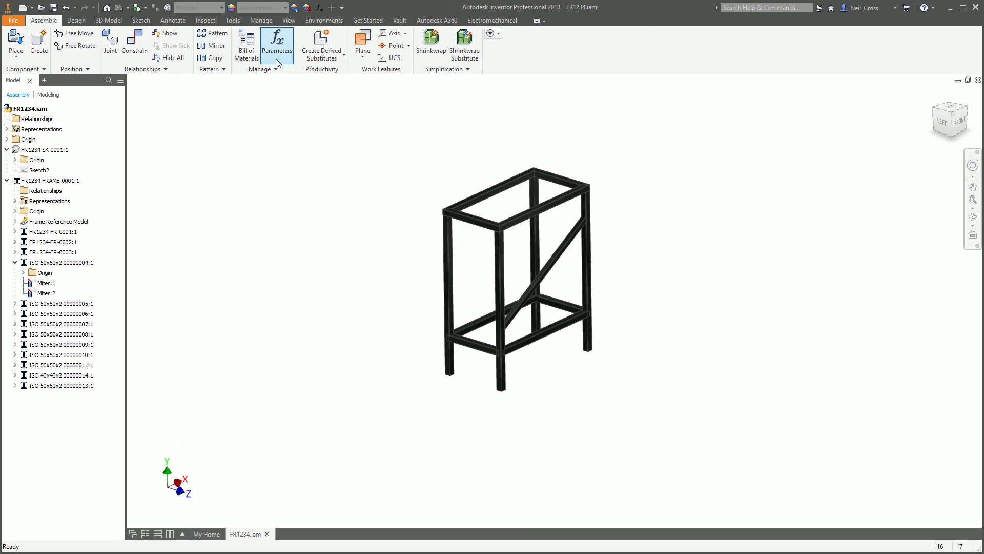
left_click(226, 22)
left_click(172, 51)
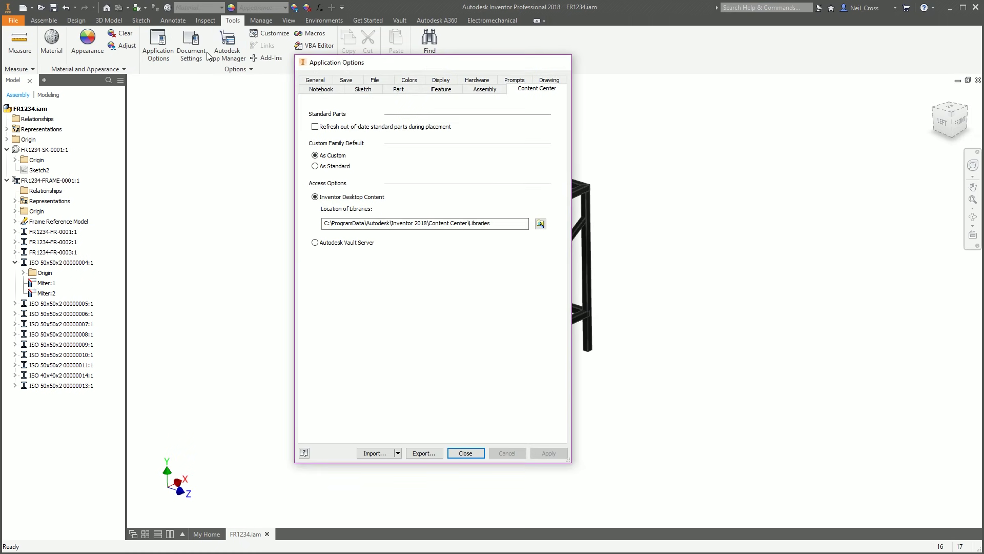
key("Escape")
- Set the document's default BOM structure to Purchased in Document Settings
left_click(191, 50)
left_click(483, 145)
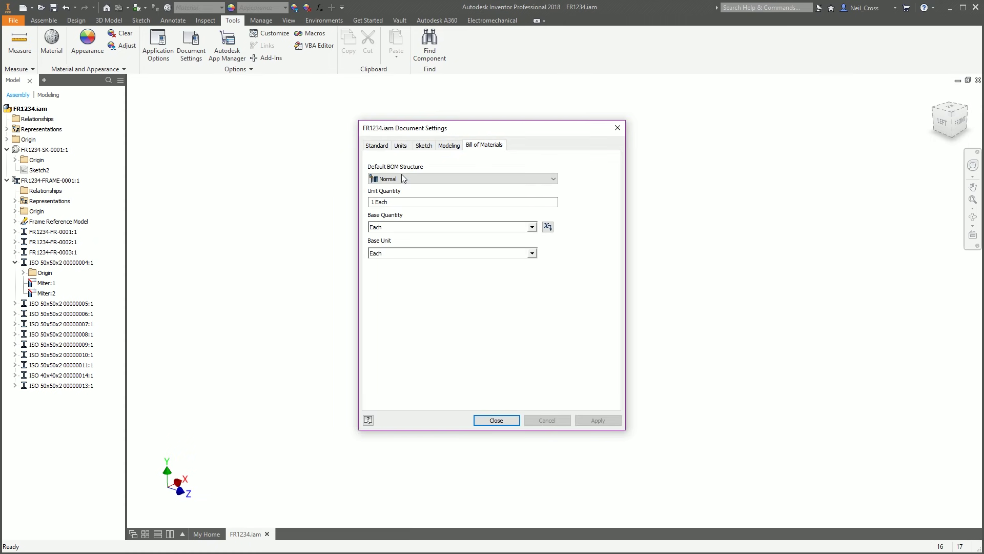
left_click(385, 179)
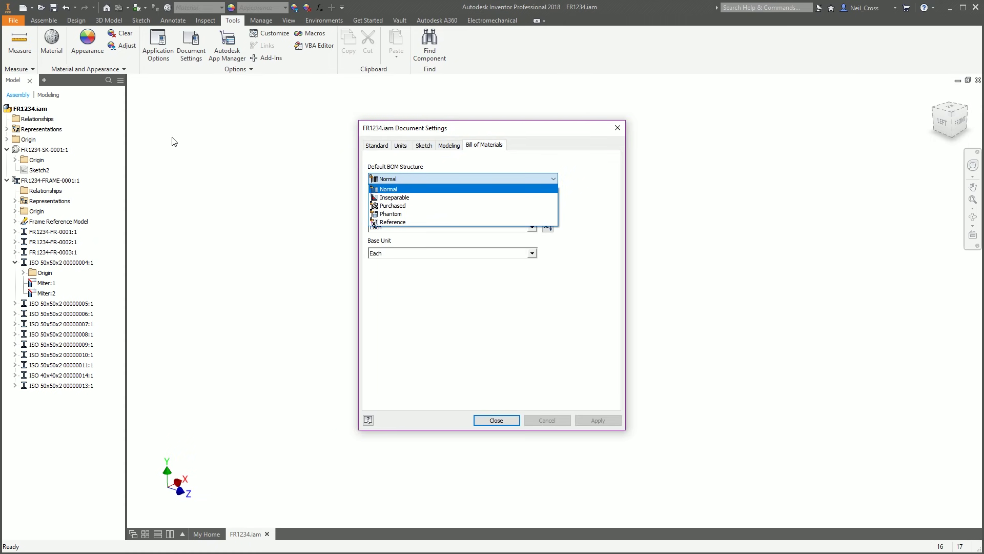
left_click(384, 190)
left_click(392, 179)
left_click(397, 205)
left_click(492, 178)
left_click(569, 149)
left_click(617, 128)
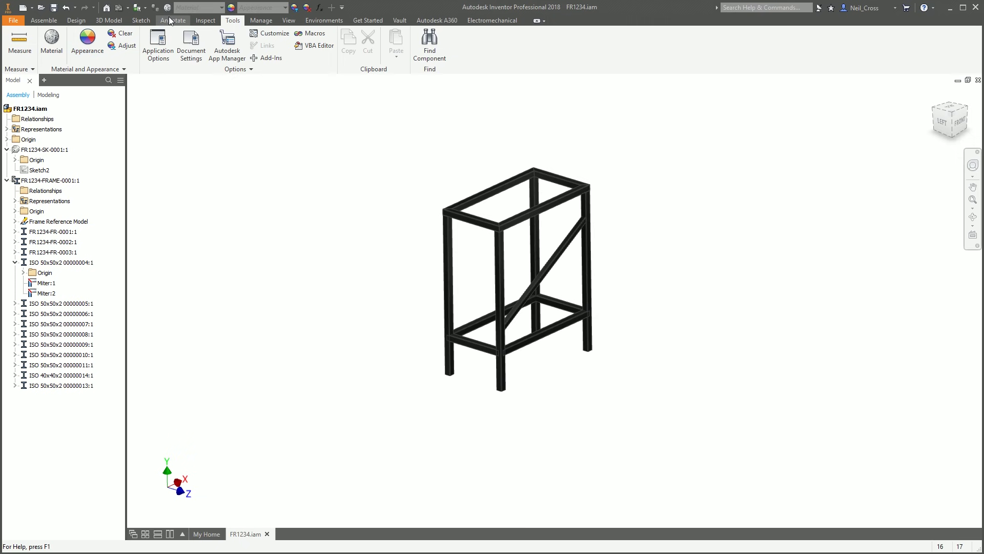
left_click(43, 20)
left_click(246, 45)
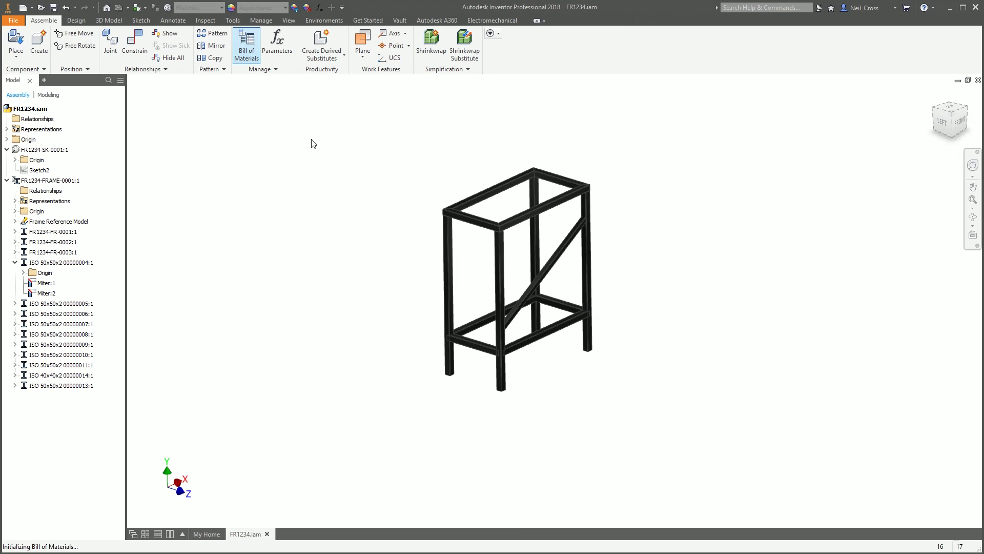
- Enable the Structured BOM view, enlarge it to review the six tube rows, then close it
left_click_drag(738, 226, 210, 73)
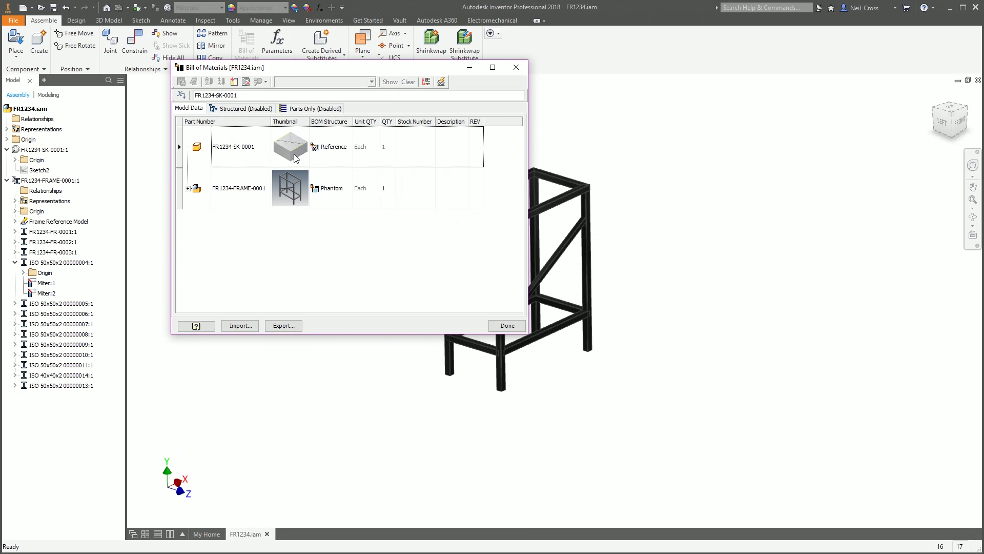
left_click(246, 108)
right_click(249, 109)
left_click(280, 123)
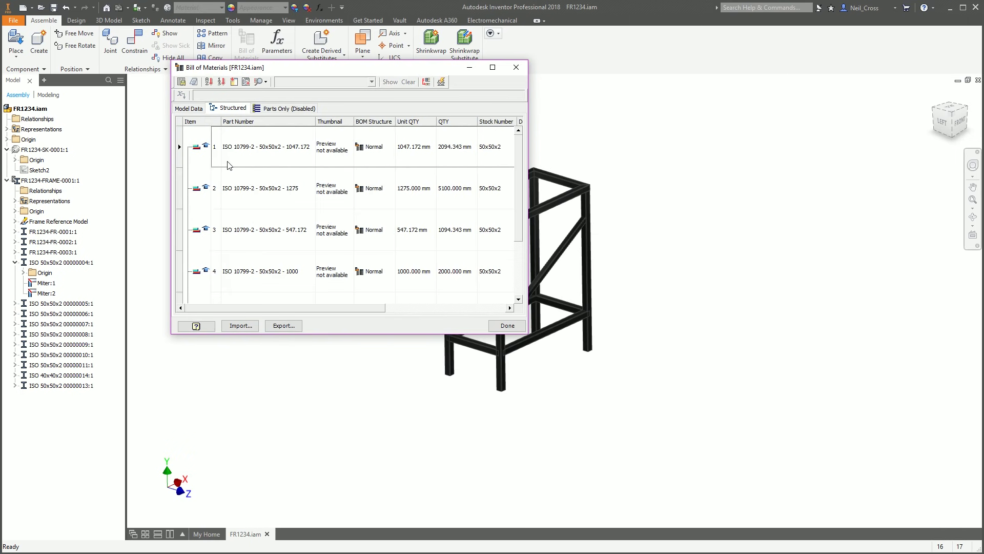
left_click_drag(527, 336, 707, 458)
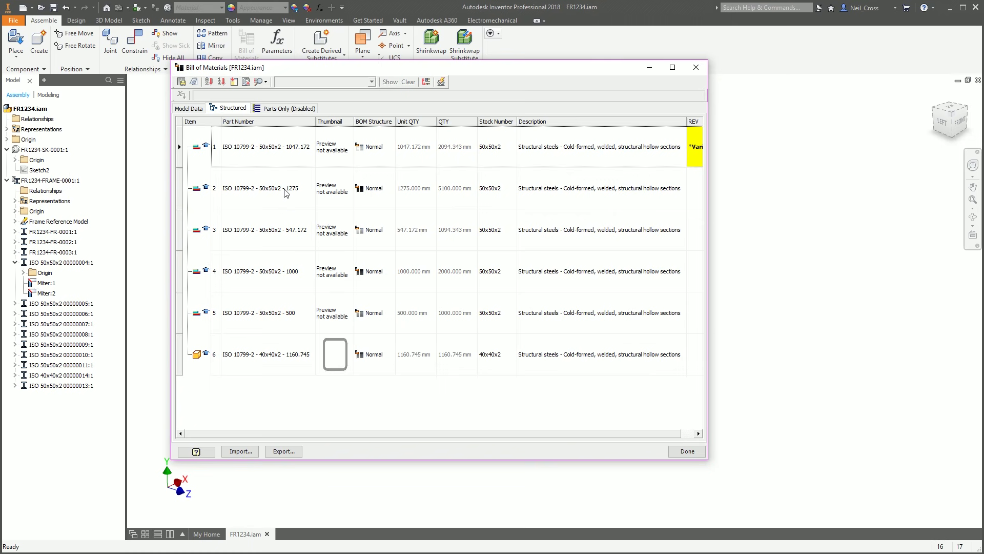
left_click(695, 66)
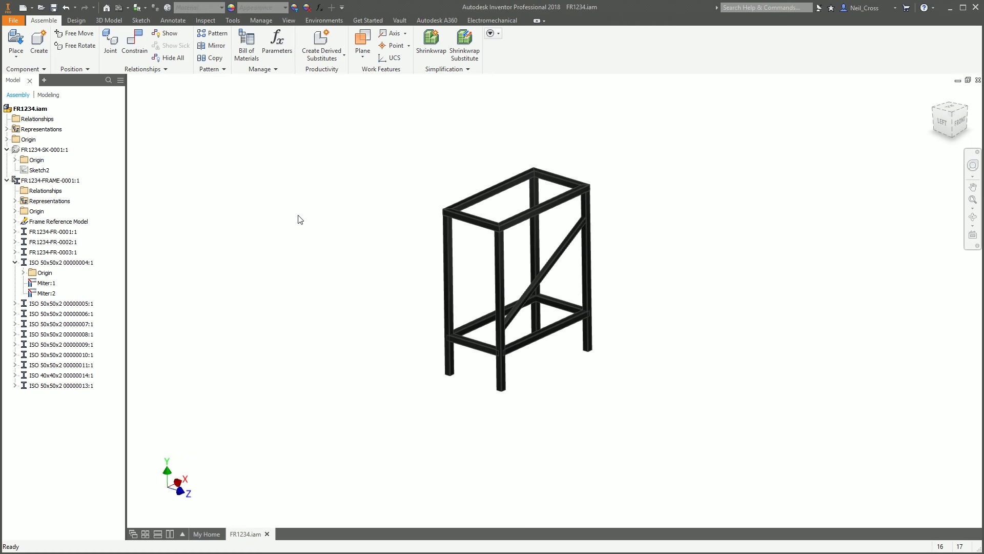
- In FR1234-SK-0001's Sketch1, change the 1000 width dimension to 1500 and return to the assembly
right_click(41, 149)
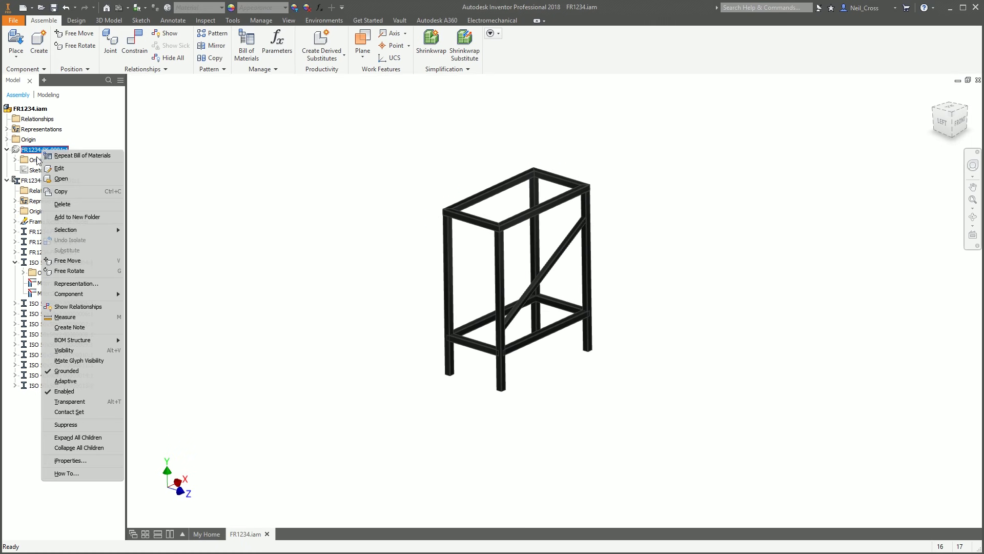
left_click(48, 170)
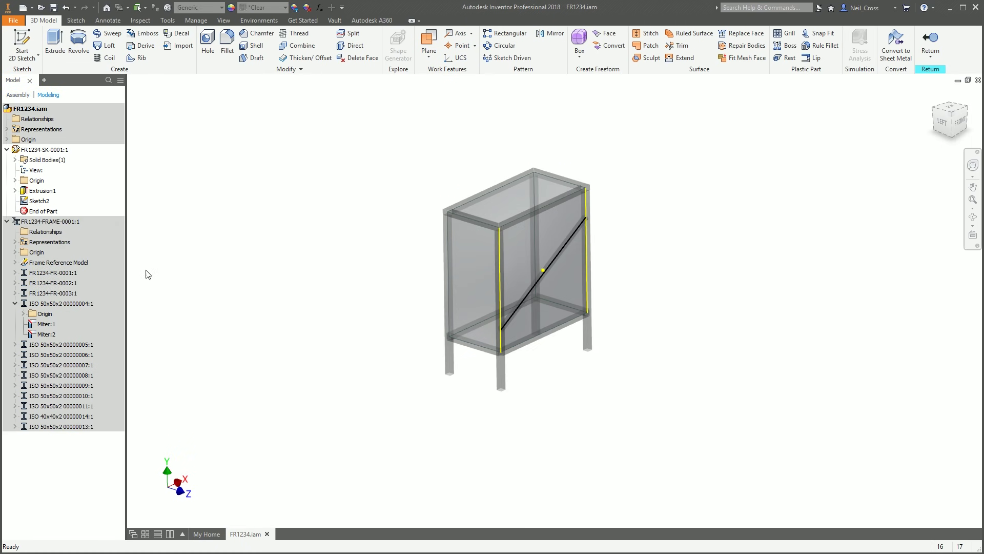
left_click_drag(580, 229, 575, 247)
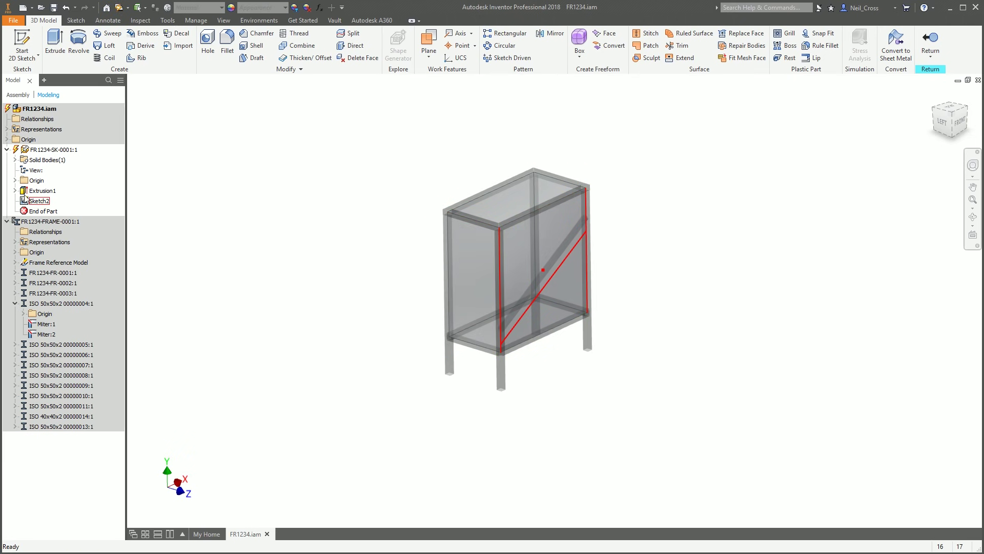
double_click(46, 201)
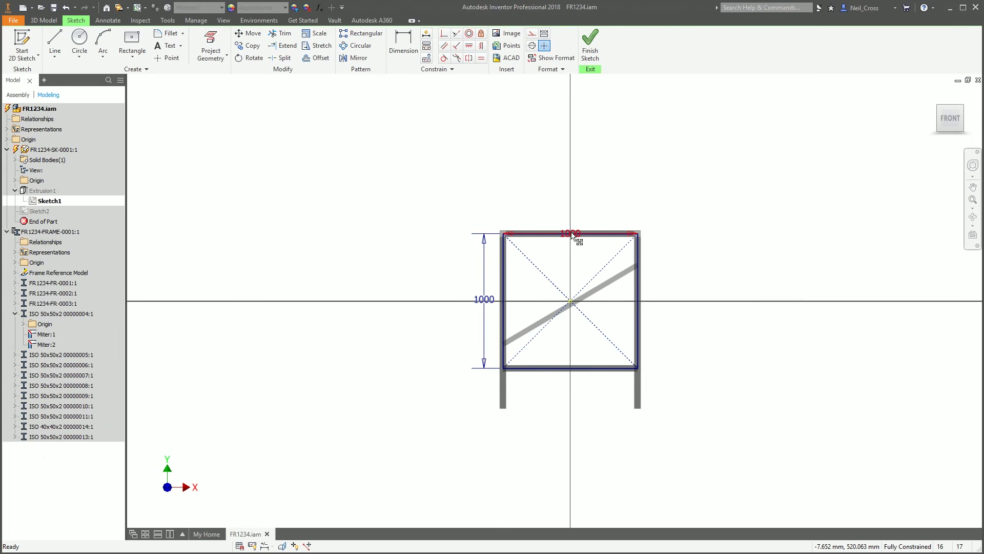
double_click(573, 234)
type("1500")
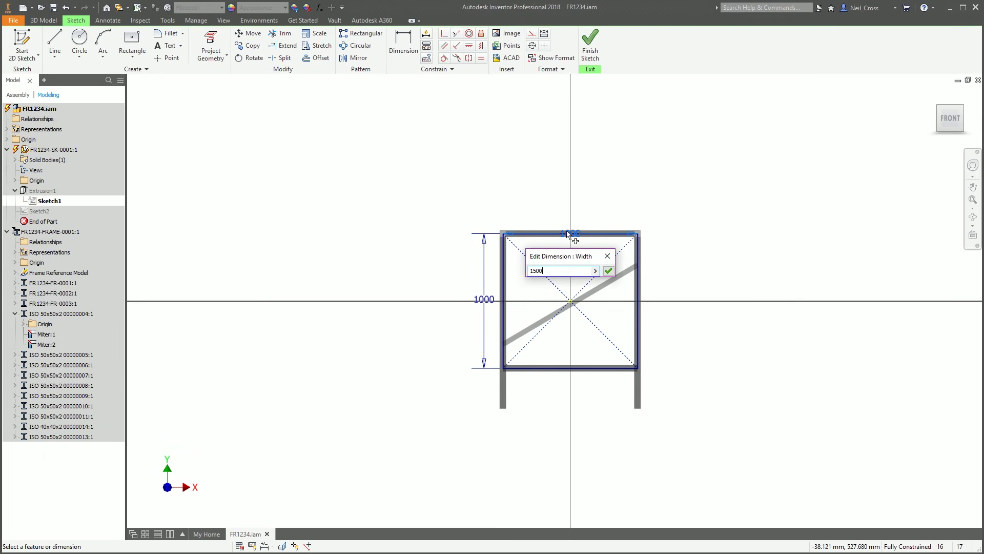
key("Return")
left_click(590, 43)
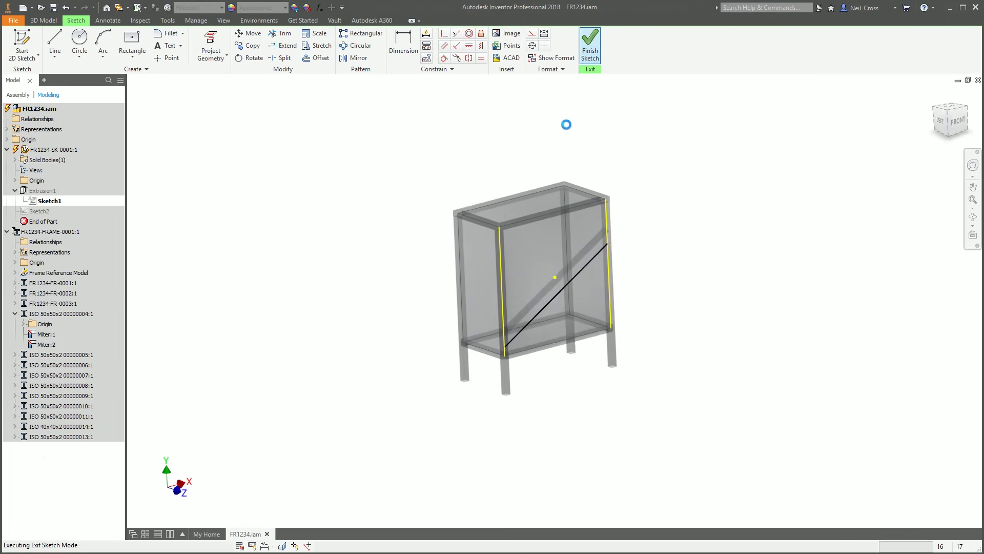
left_click(930, 42)
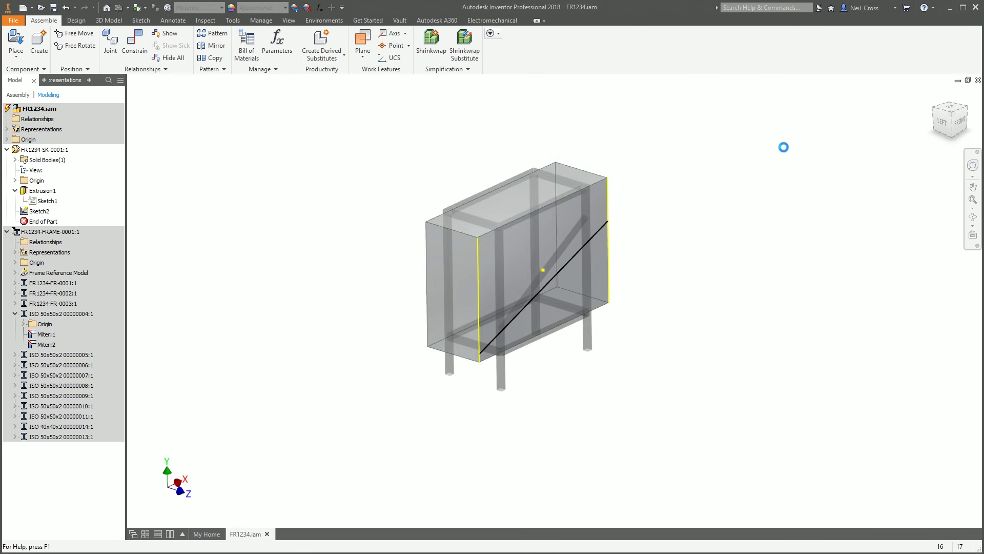